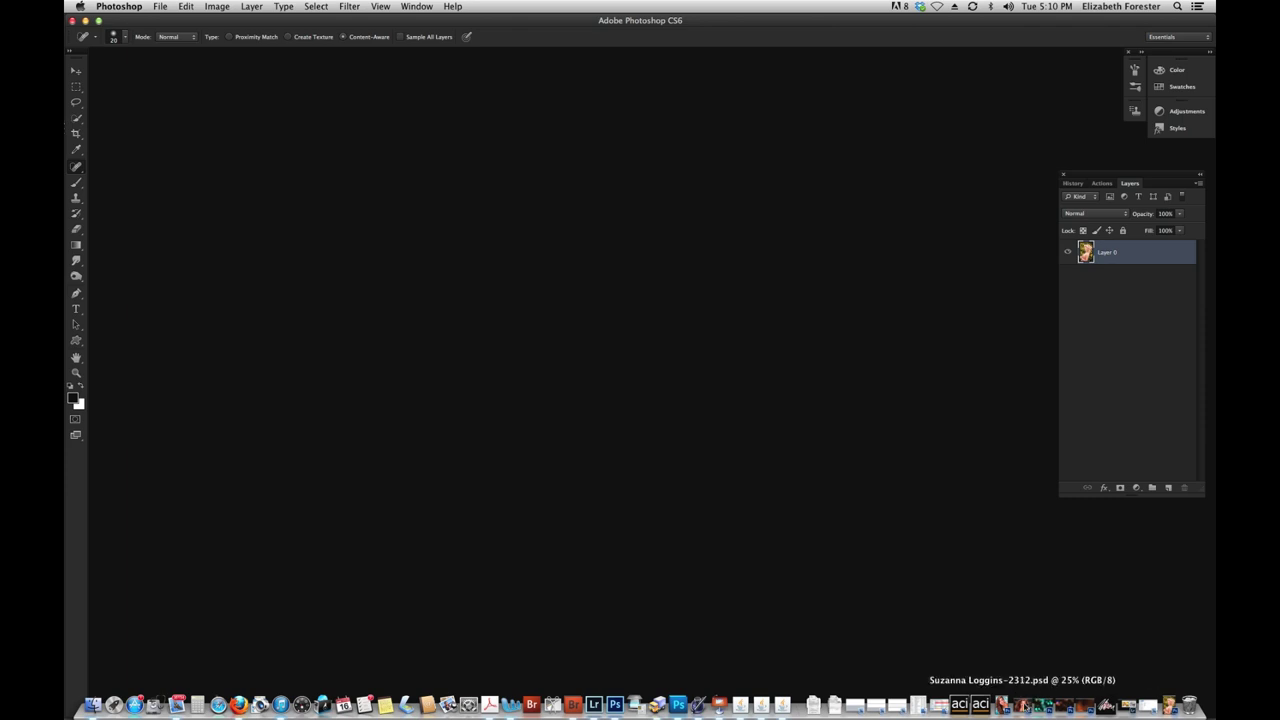
Restore the minimized layered portrait document from the Dock
left_click(1022, 705)
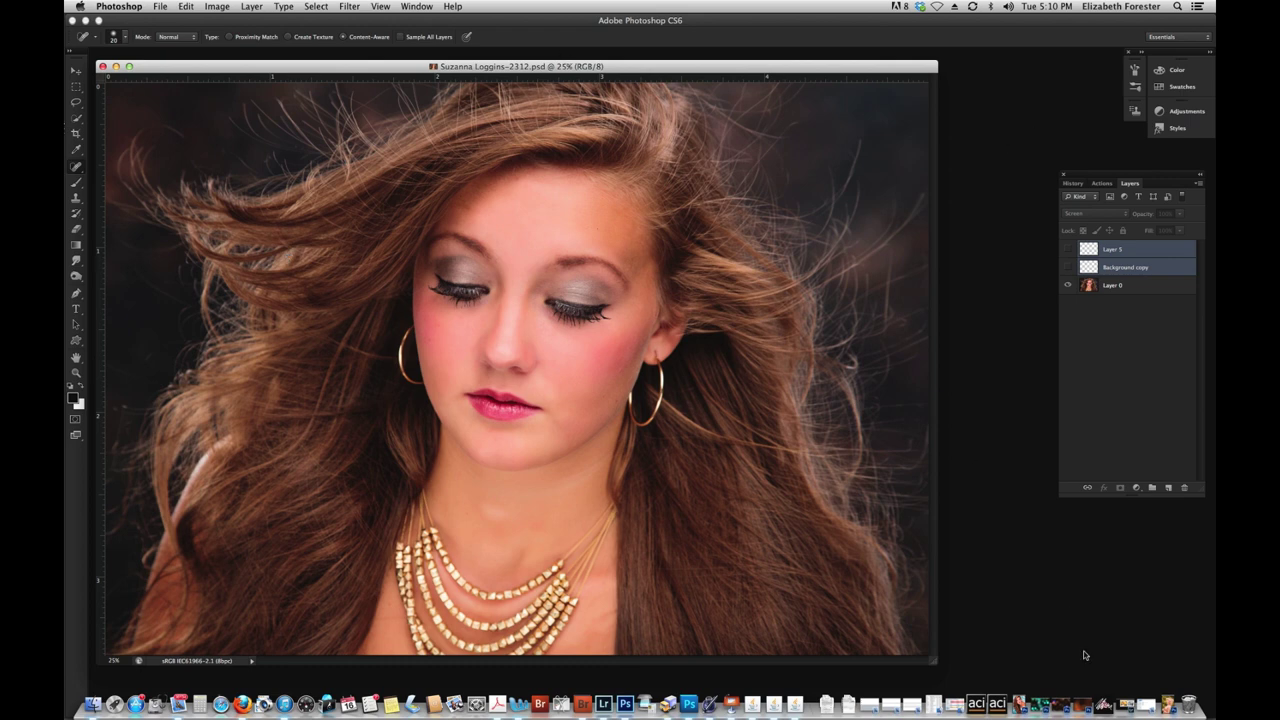
Restore DUDS_BokehTexture_03.psd and arrange its window over the portrait
left_click(1062, 707)
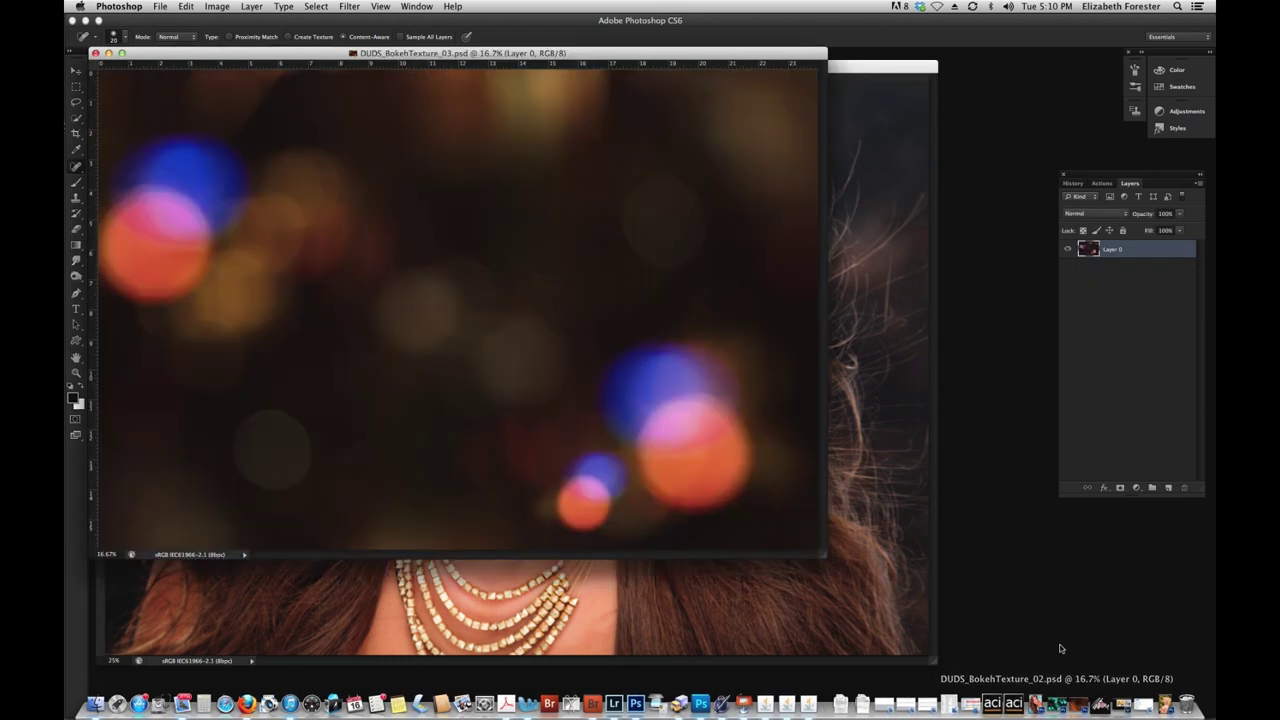
left_click_drag(388, 47, 577, 49)
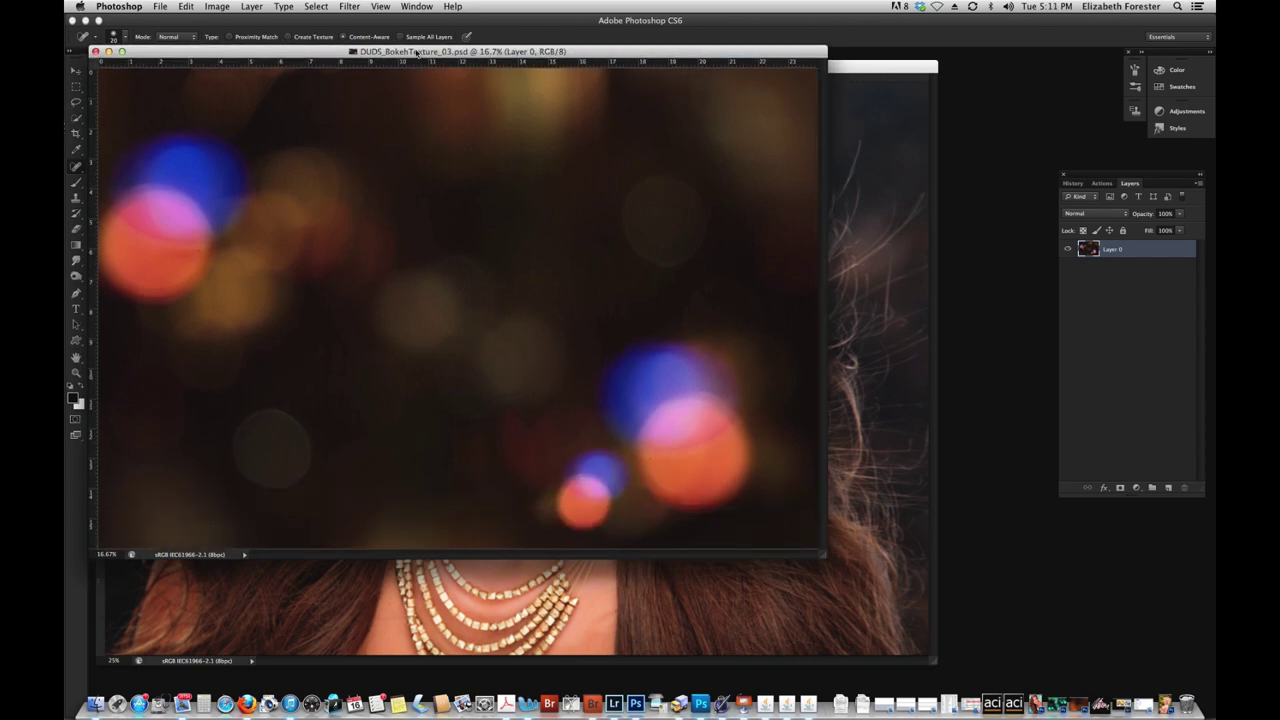
left_click_drag(417, 52, 640, 183)
left_click(476, 107)
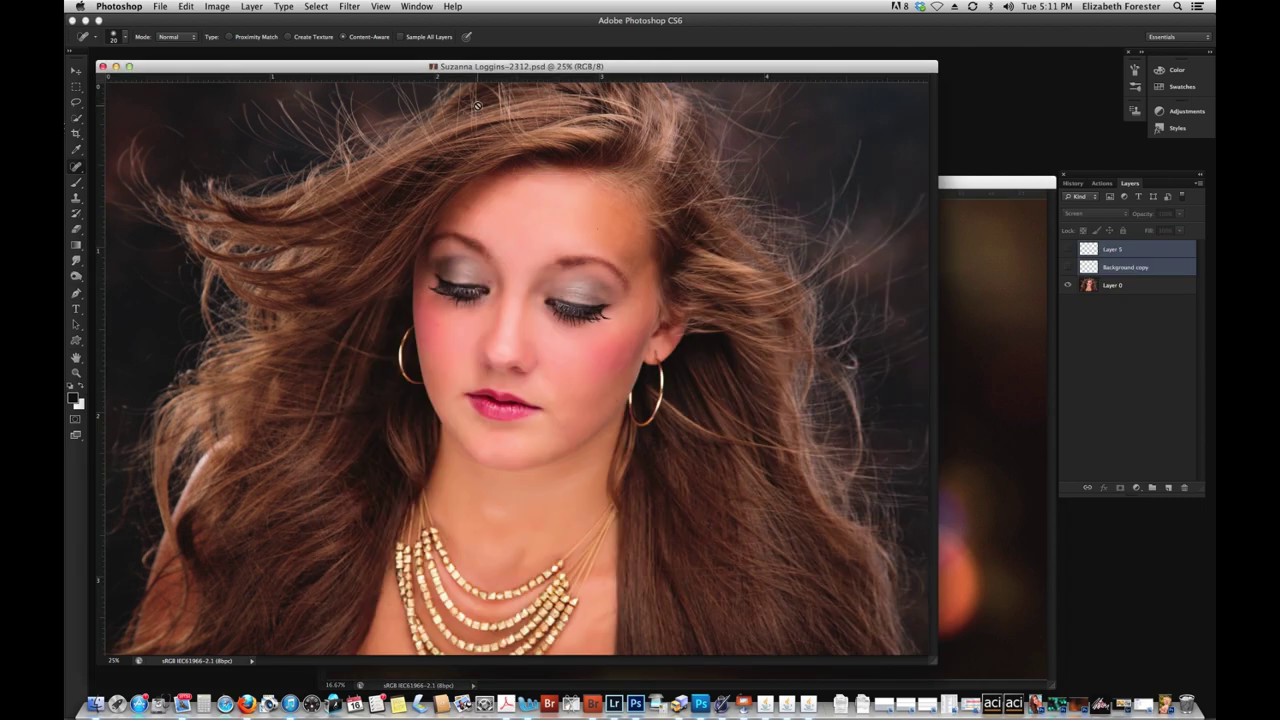
left_click(997, 214)
Copy the bokeh layer into the portrait as Layer 6 and move it to cover the canvas
left_click_drag(1122, 253, 547, 131)
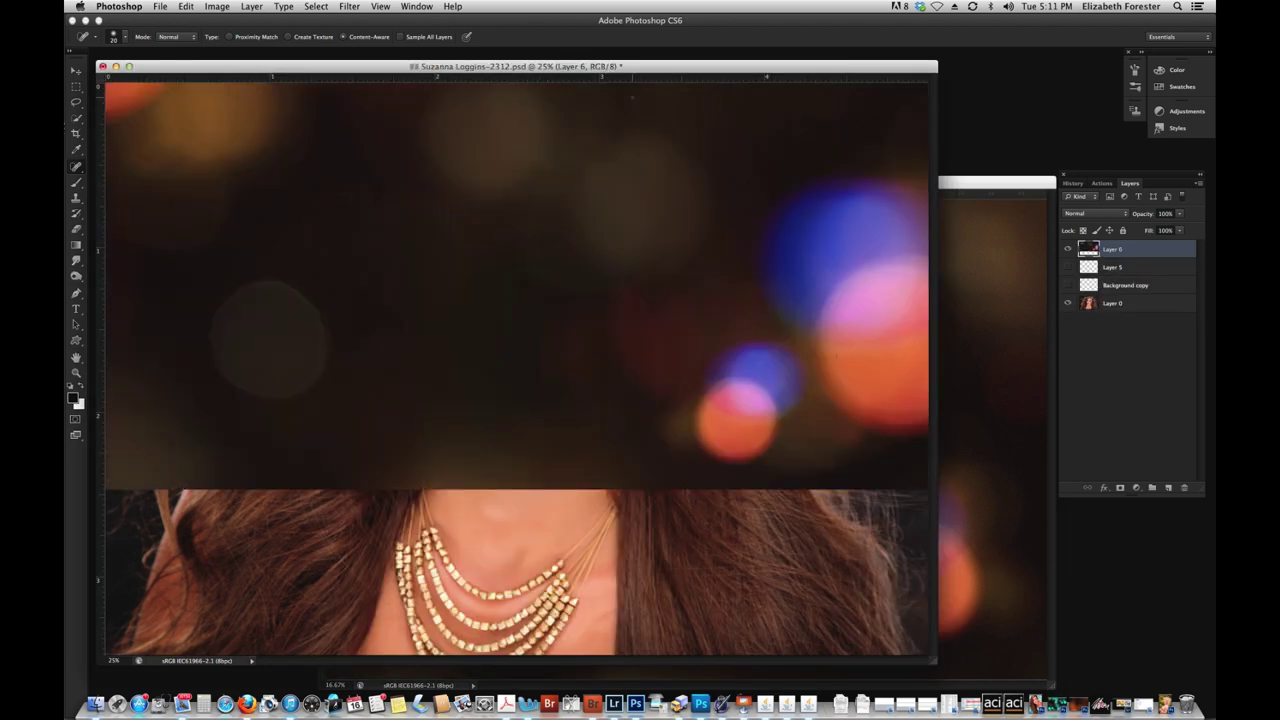
left_click(76, 70)
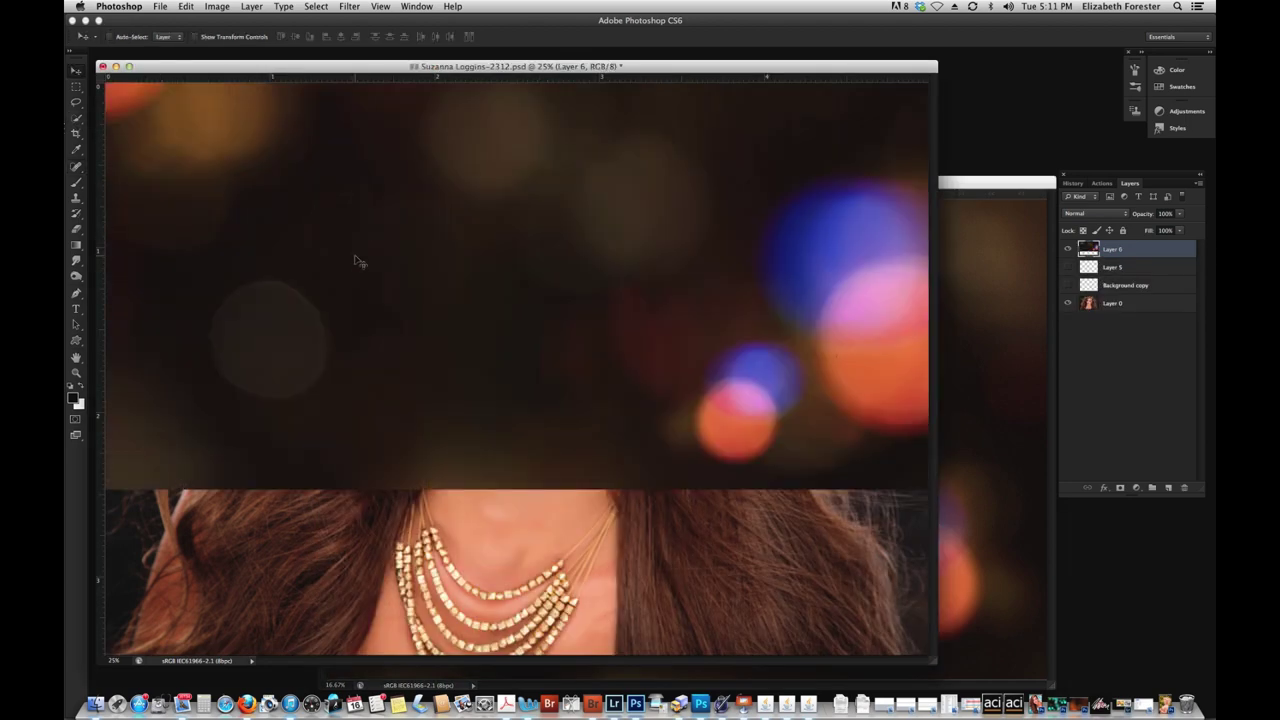
left_click_drag(358, 262, 374, 431)
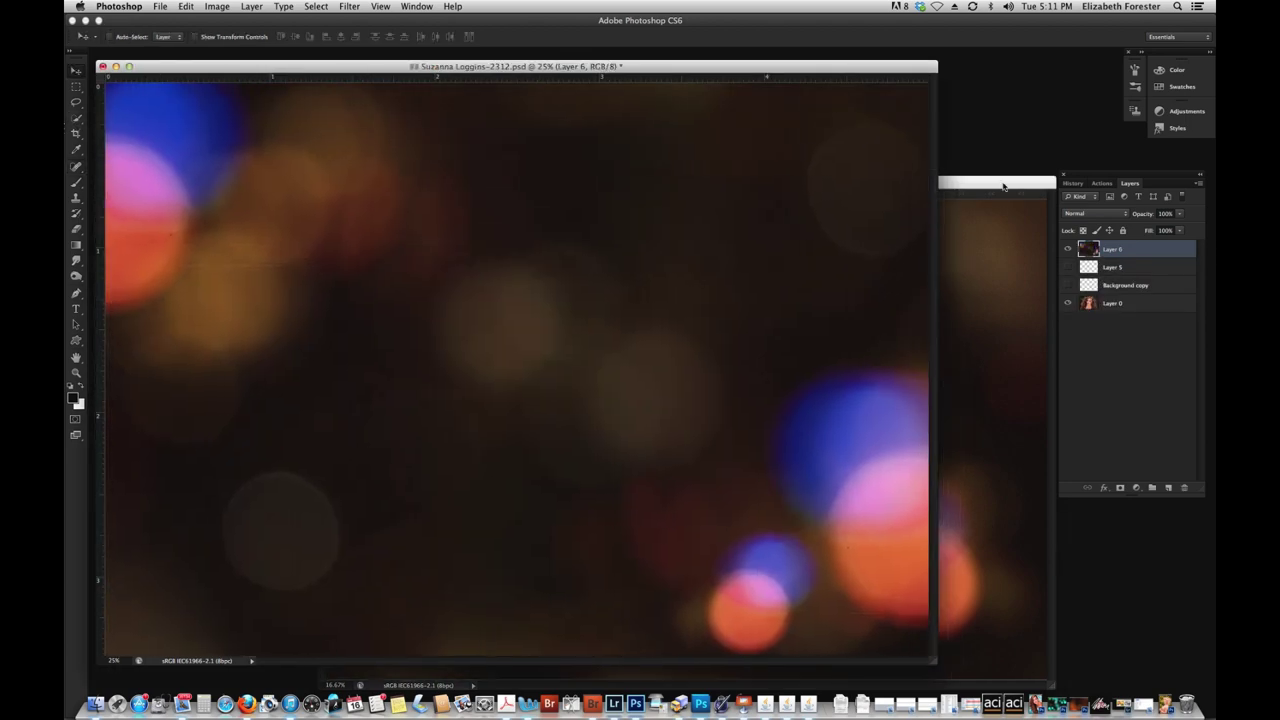
left_click(1125, 215)
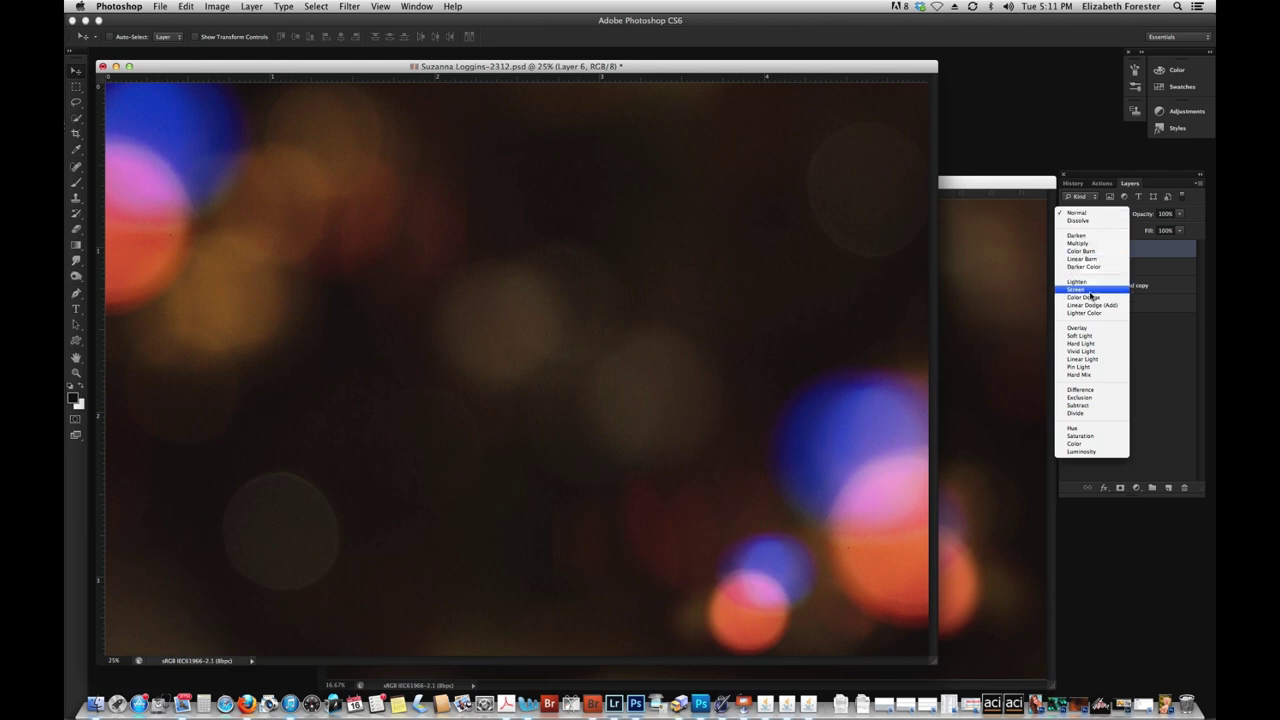
key("Escape")
Set Layer 6 to Screen blend mode and zoom out to see the whole portrait
key("shift+alt+s")
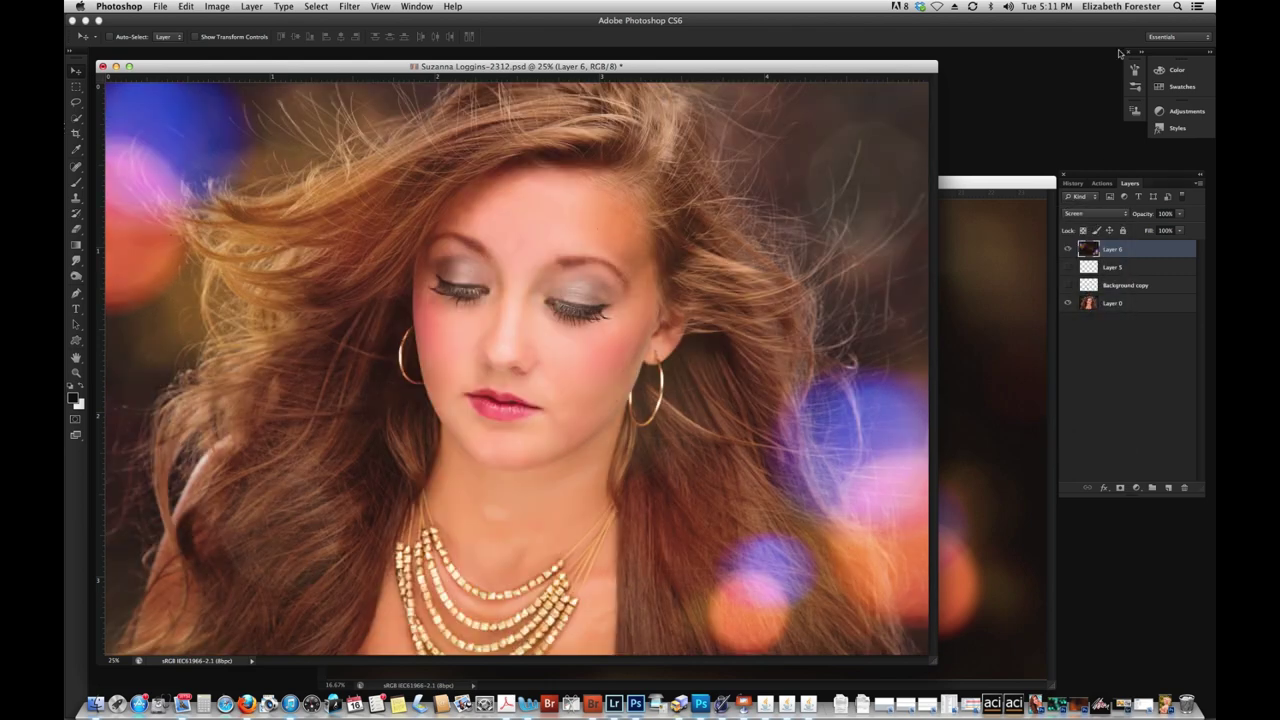
key("super+minus")
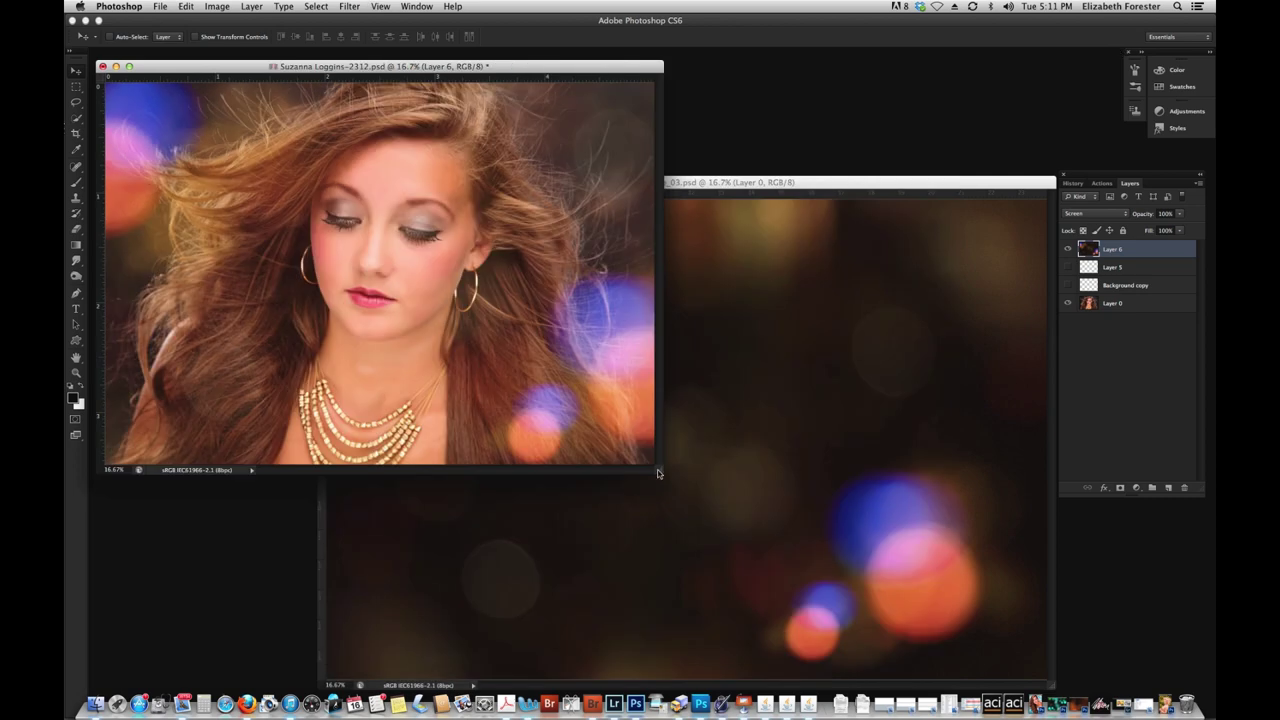
left_click_drag(659, 473, 928, 618)
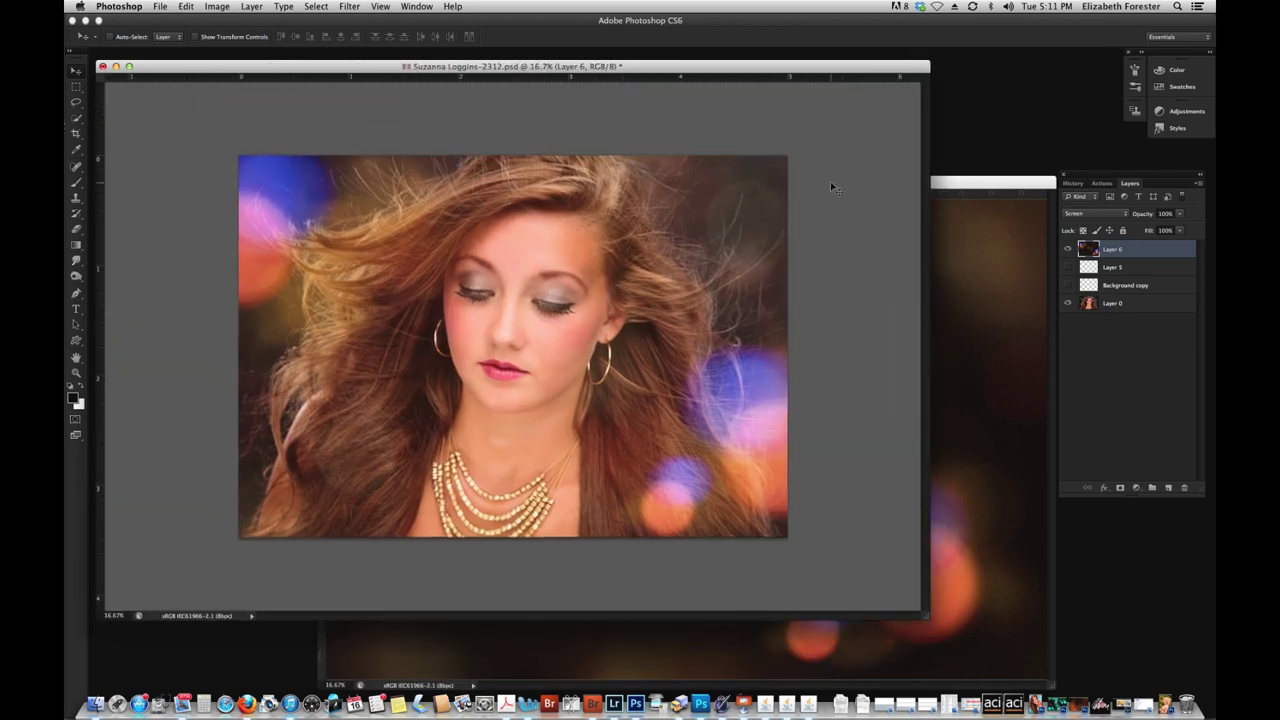
Free-transform the bokeh down to about 83%, commit, and toggle its visibility to compare
key("super+t")
left_click_drag(181, 555, 252, 505)
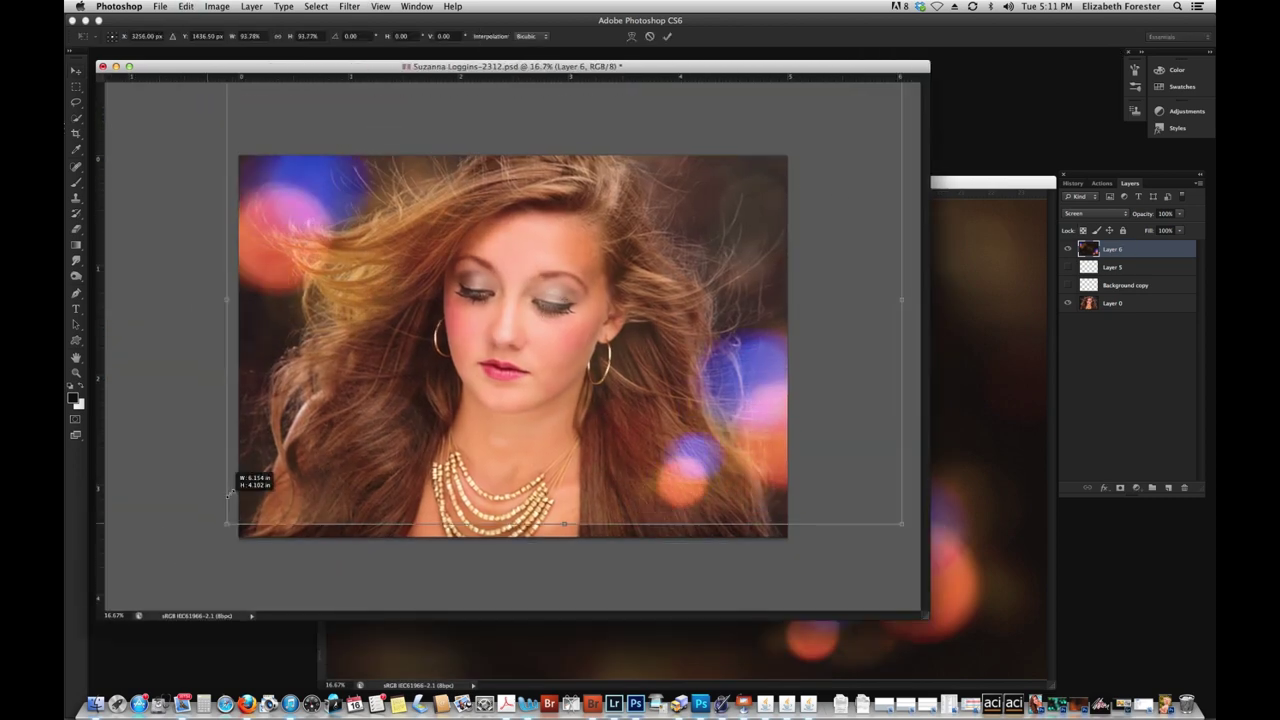
left_click_drag(442, 328, 400, 363)
left_click_drag(520, 263, 489, 262)
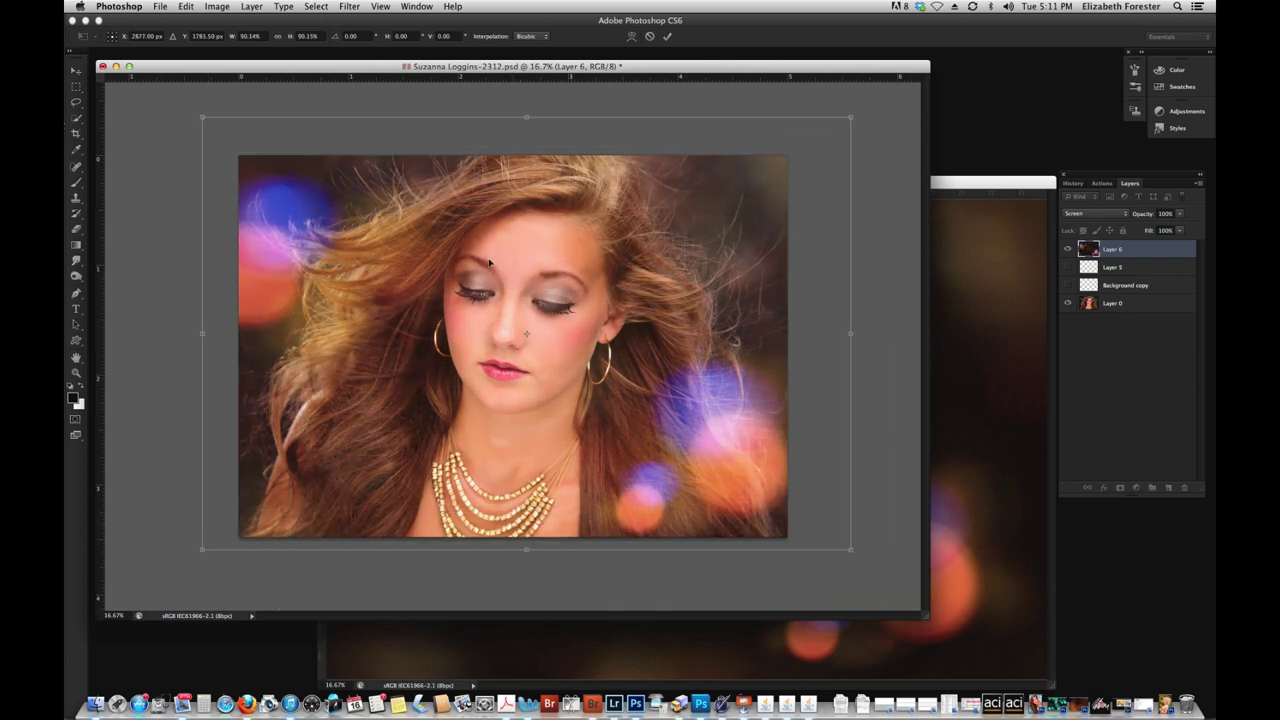
left_click_drag(193, 125, 227, 148)
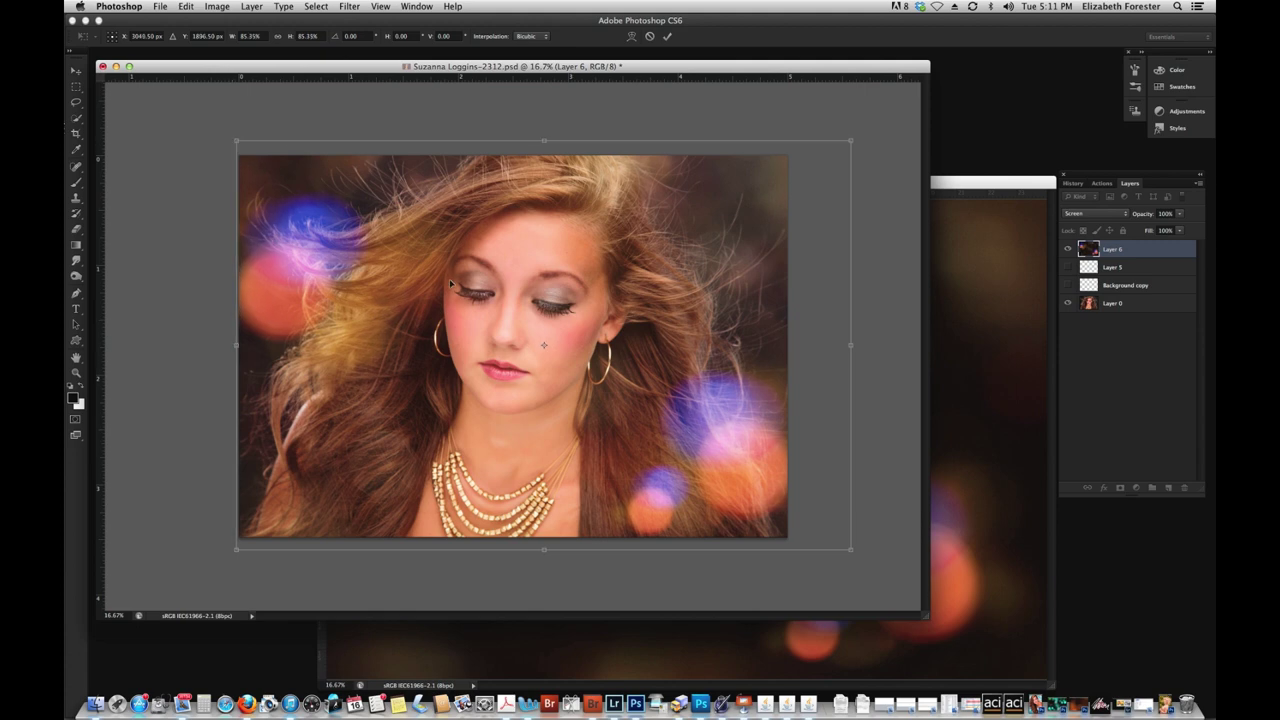
left_click_drag(850, 538, 846, 535)
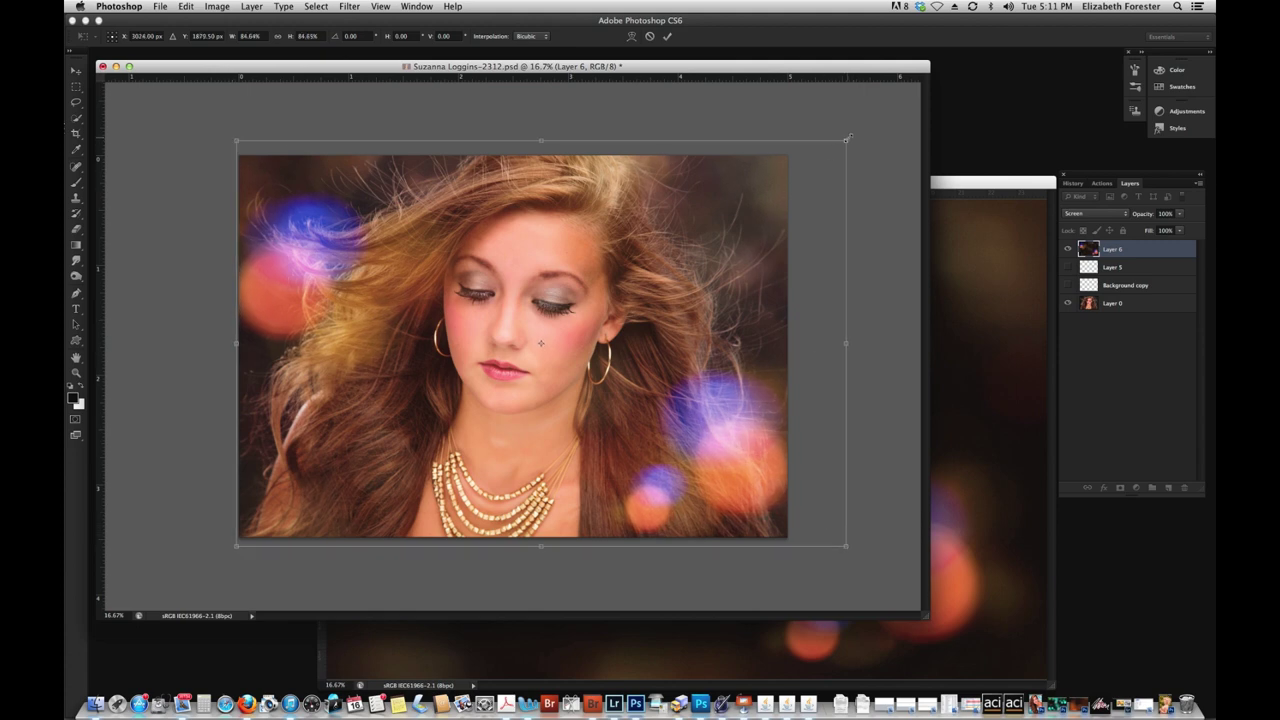
left_click_drag(848, 138, 837, 145)
key("Return")
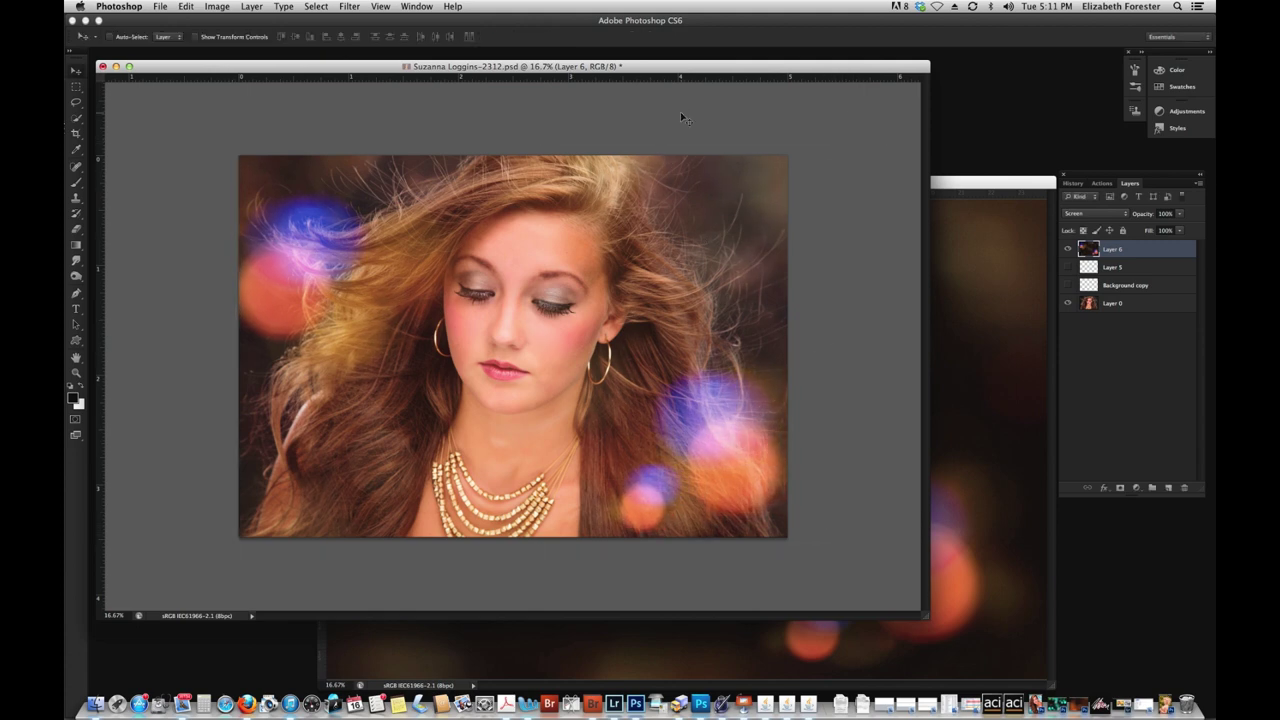
left_click(1068, 250)
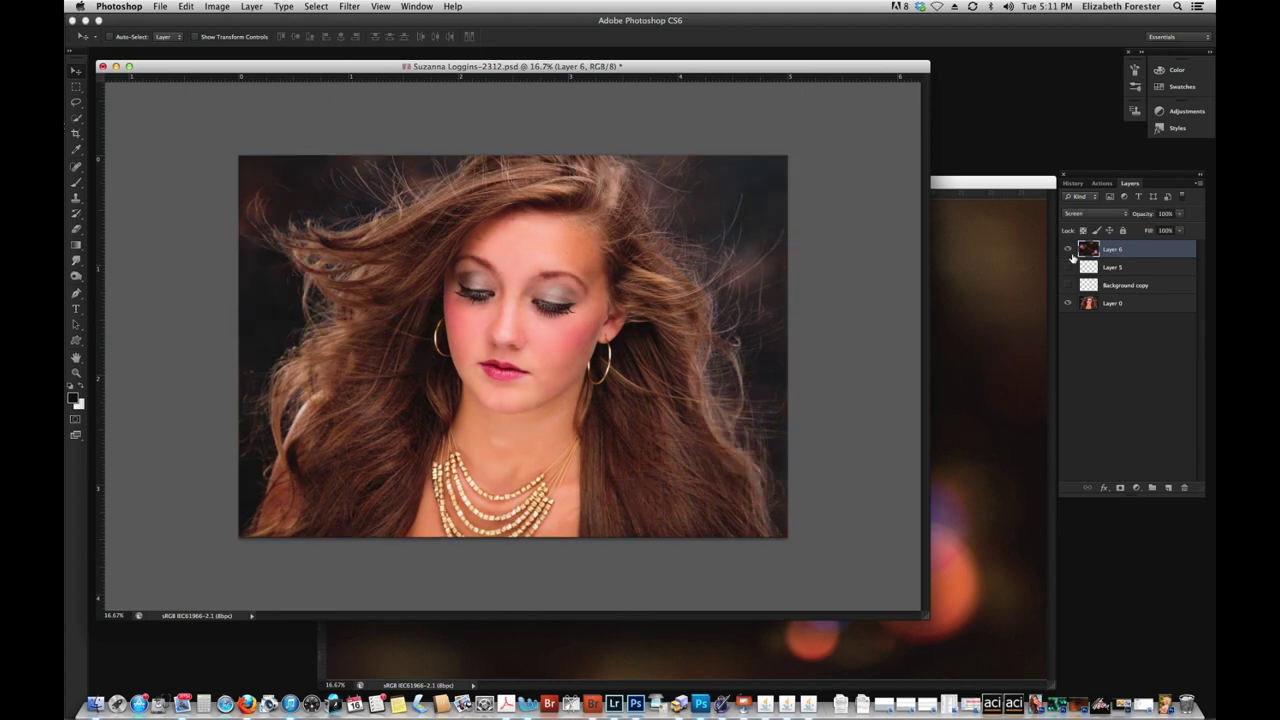
left_click(1068, 251)
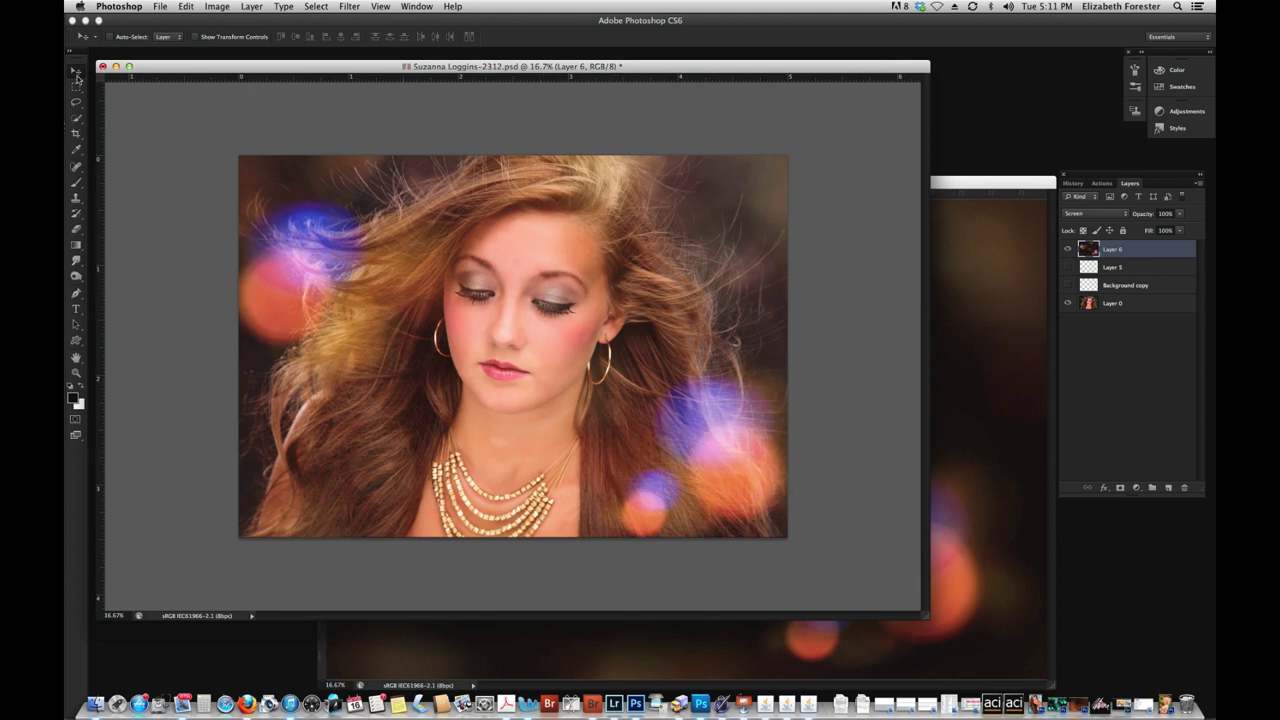
Lasso loosely around the face and feather the selection by 100 px
key("l")
mouse_move(612, 192)
left_mouse_down()
mouse_move(458, 219)
mouse_move(317, 459)
mouse_move(380, 519)
mouse_move(525, 477)
mouse_move(641, 390)
mouse_move(654, 220)
mouse_move(580, 162)
mouse_move(612, 182)
left_mouse_up()
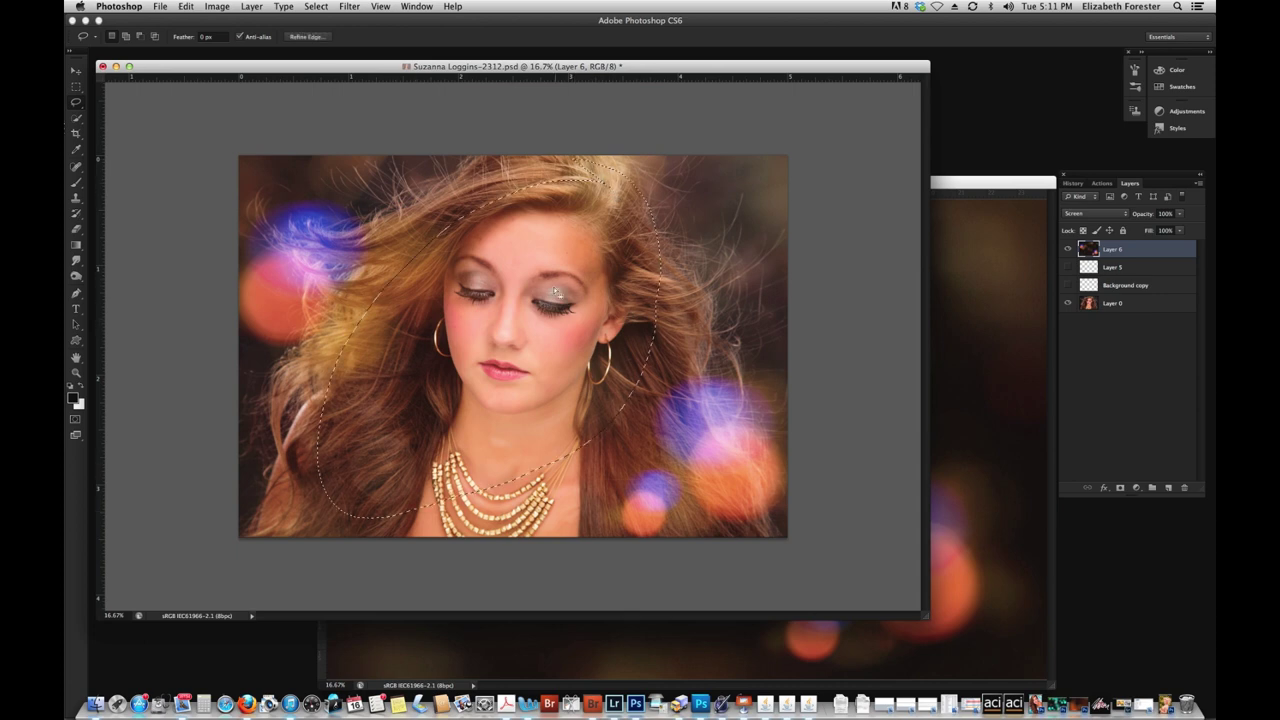
right_click(523, 276)
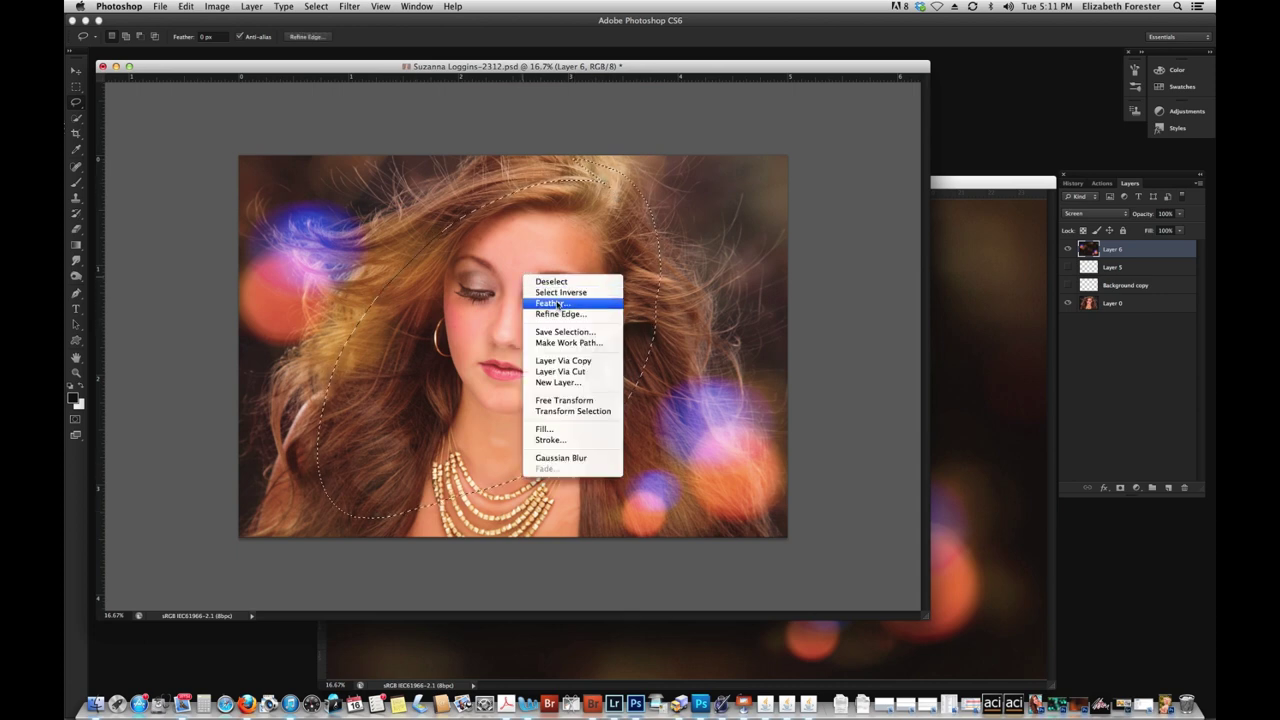
left_click(558, 304)
type("1")
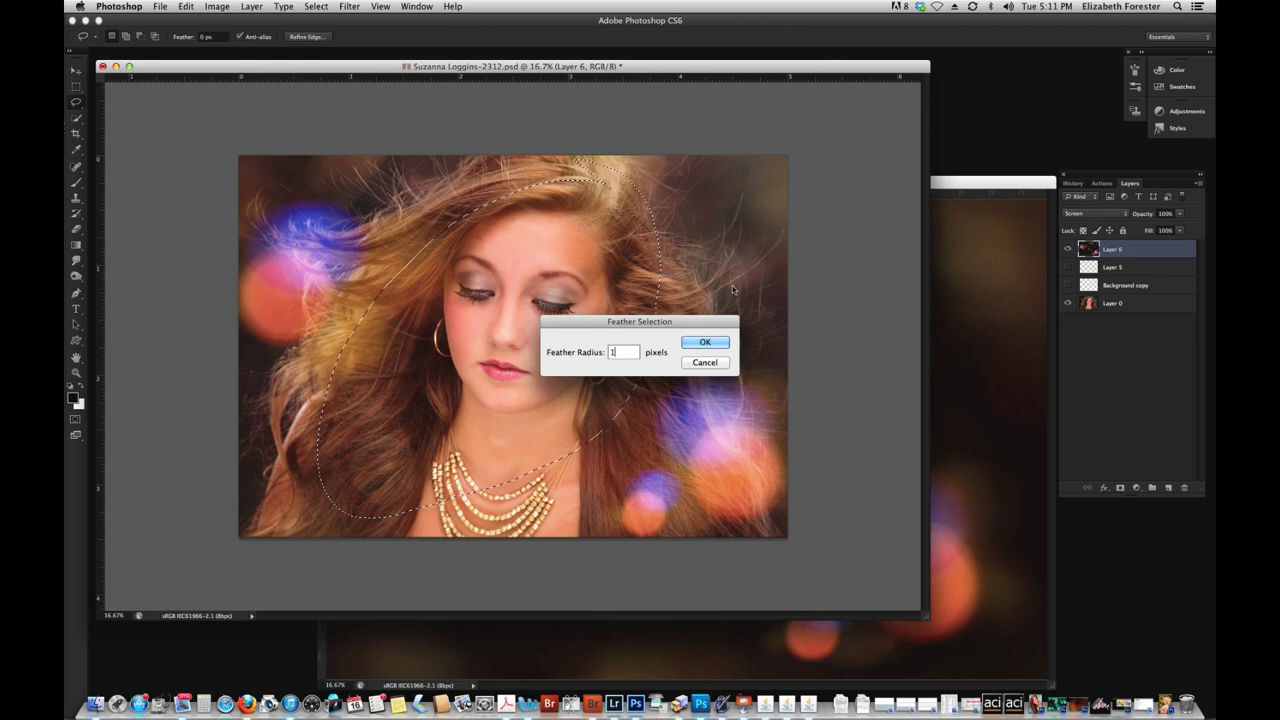
type("00")
key("Return")
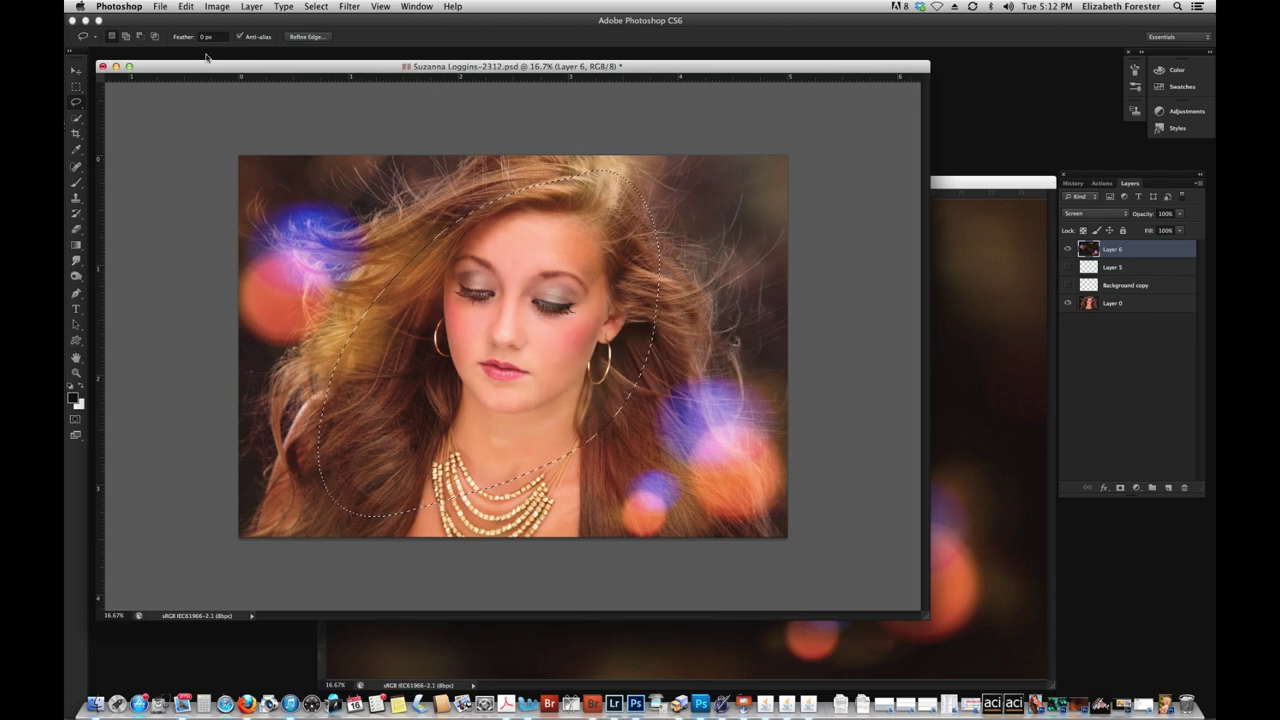
Darken the selected bokeh with Levels (black 13, midtone 0.68), then deselect
left_click(217, 6)
mouse_move(257, 42)
left_click(345, 57)
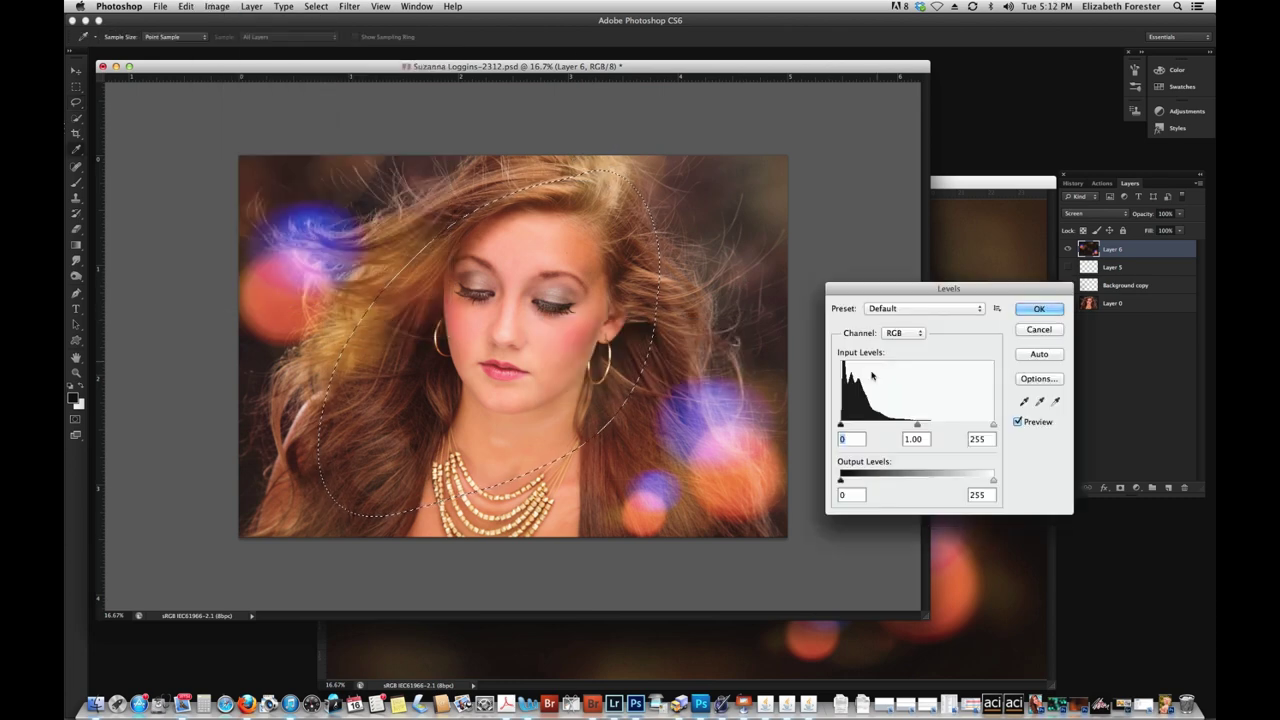
left_click_drag(916, 424, 926, 423)
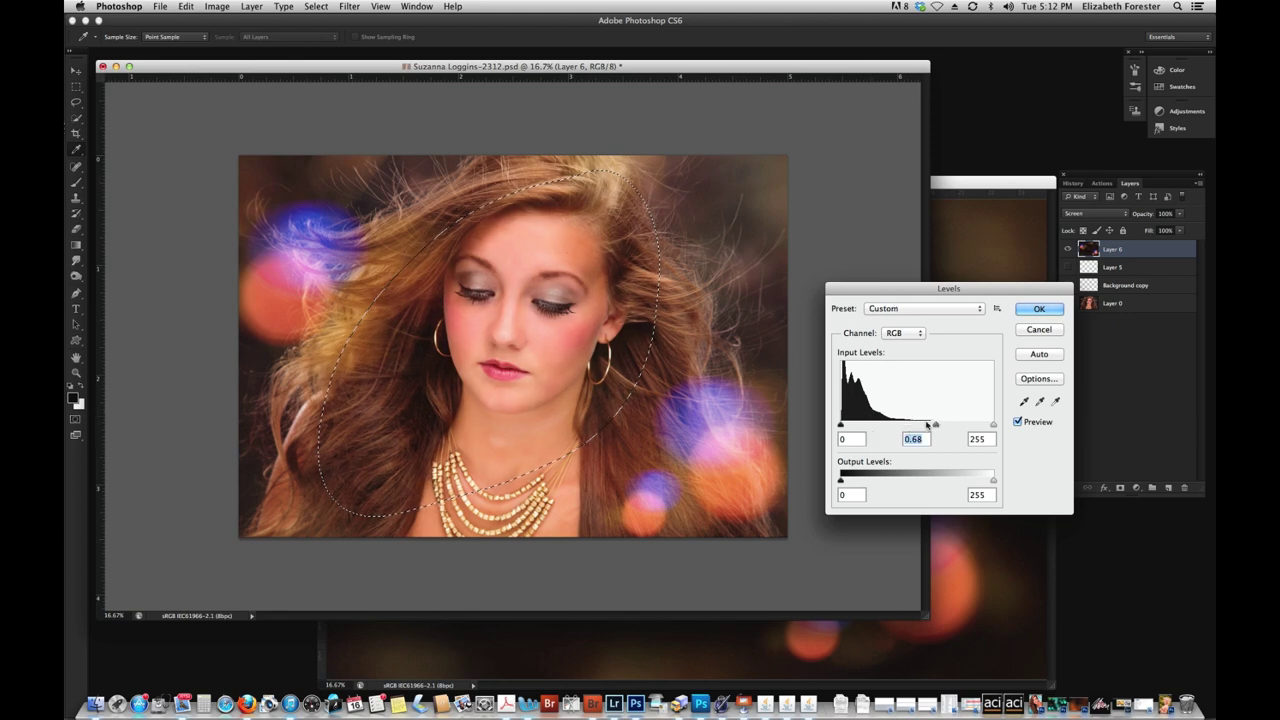
left_click_drag(840, 424, 848, 424)
left_click(1018, 422)
left_click(1018, 422)
left_click(1039, 309)
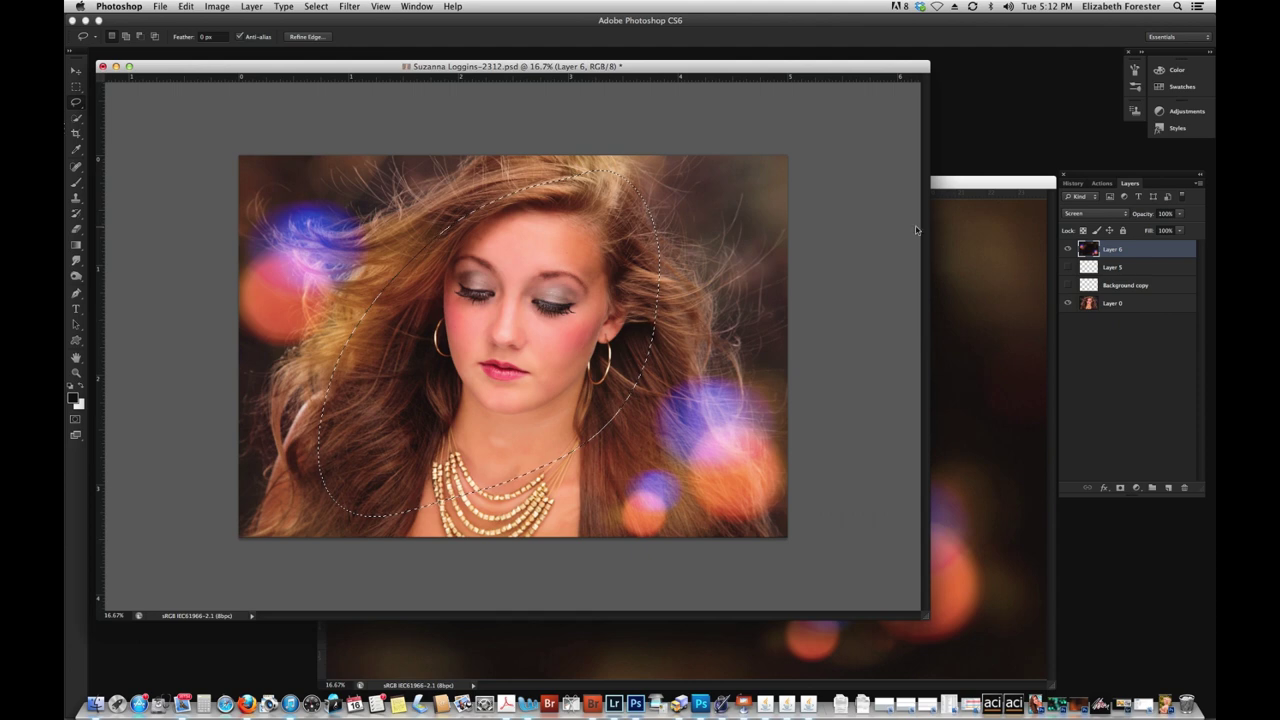
left_click(850, 142)
Switch Layer 6 to Normal and back to Screen, then close the portrait document
left_click(1124, 214)
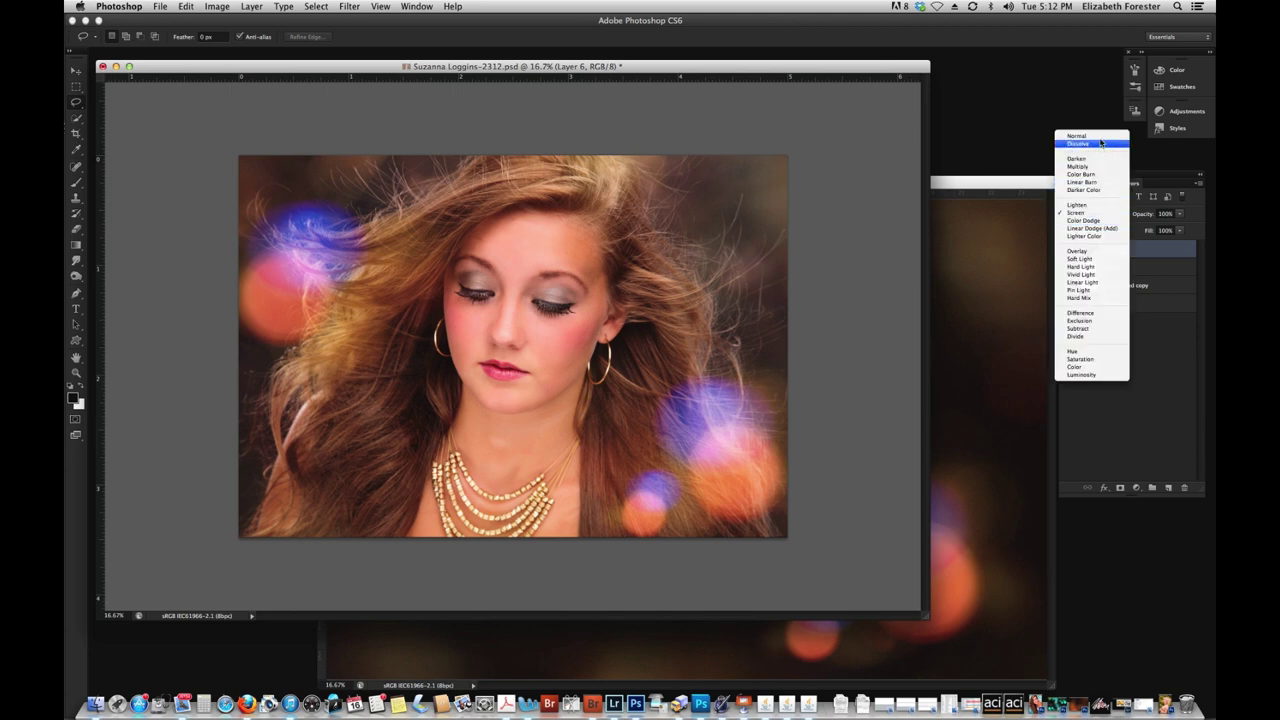
left_click(1085, 135)
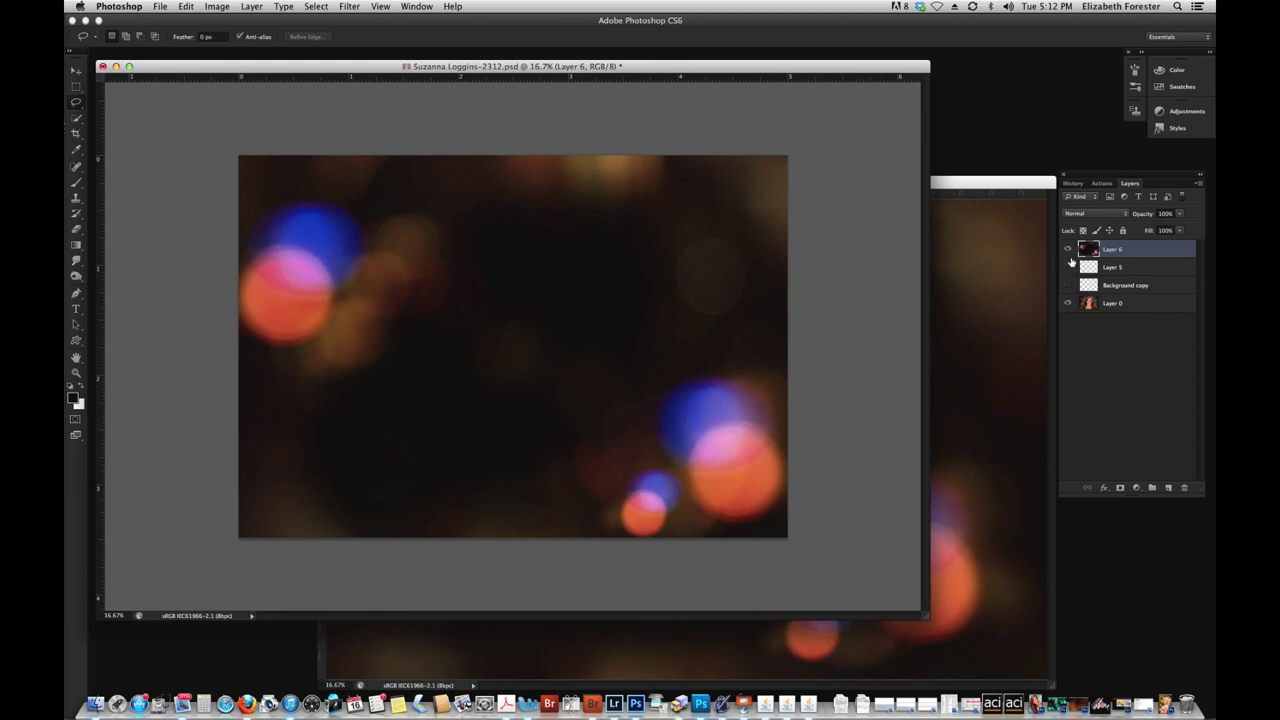
left_click(1106, 216)
left_click(1078, 289)
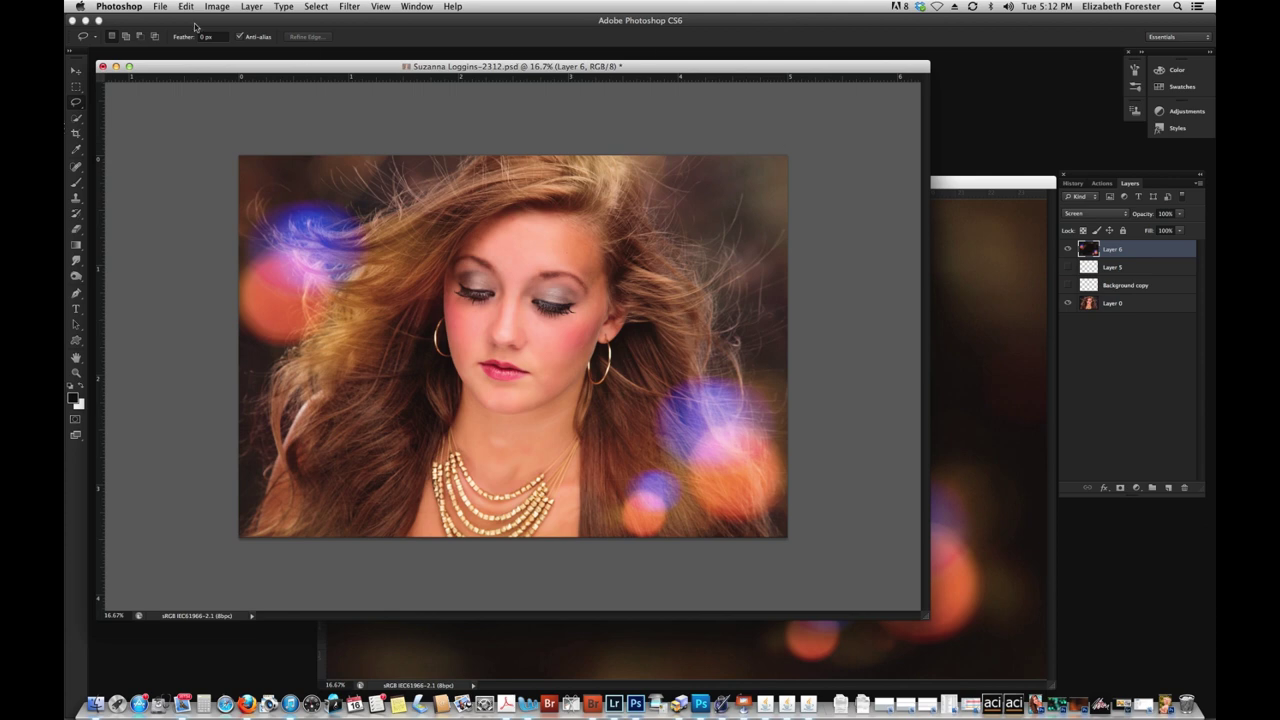
left_click(102, 66)
Discard the portrait's changes, minimize the texture, and restore the second portrait and DUDS_BokehTexture_02.psd
left_click(562, 240)
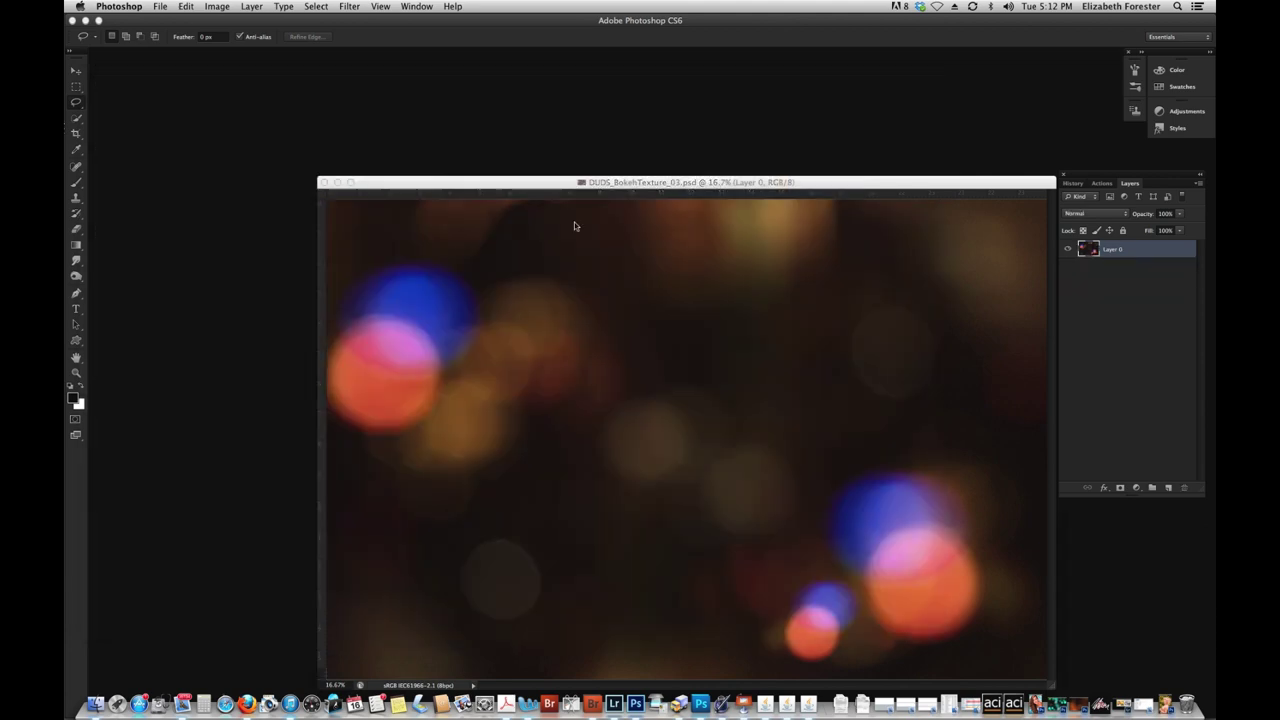
left_click(337, 182)
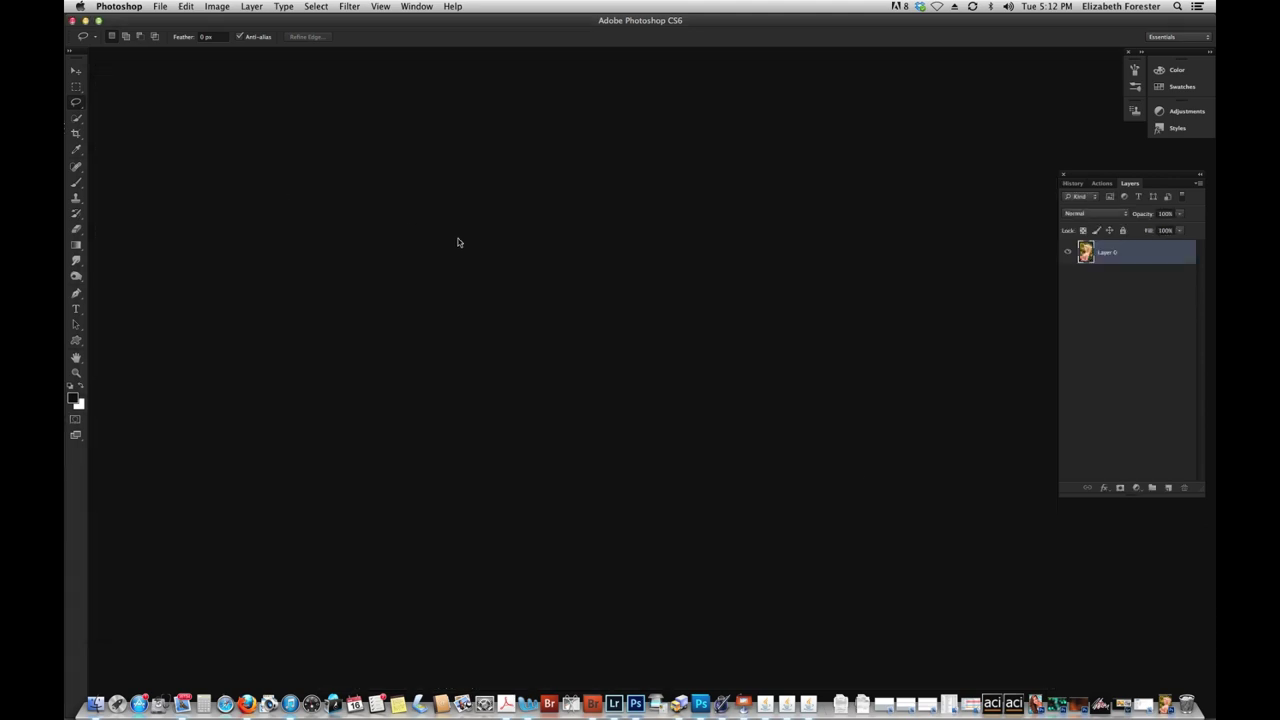
left_click(1039, 706)
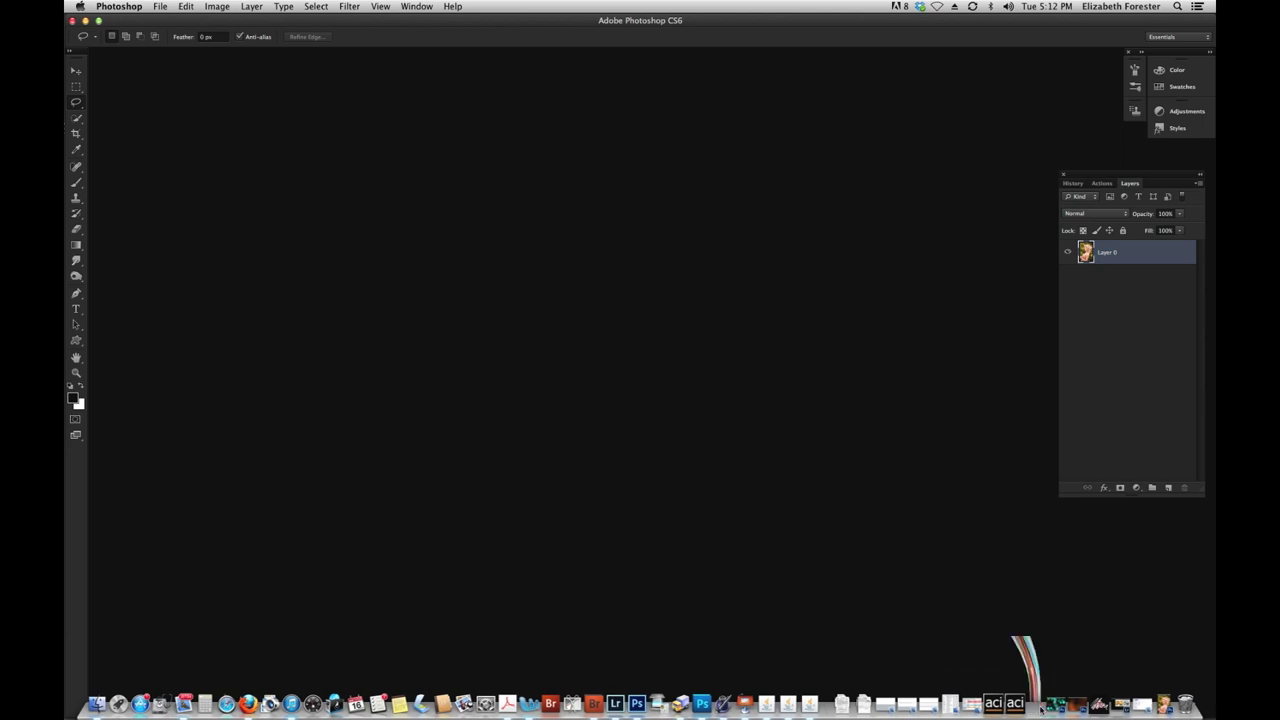
left_click_drag(340, 82, 422, 80)
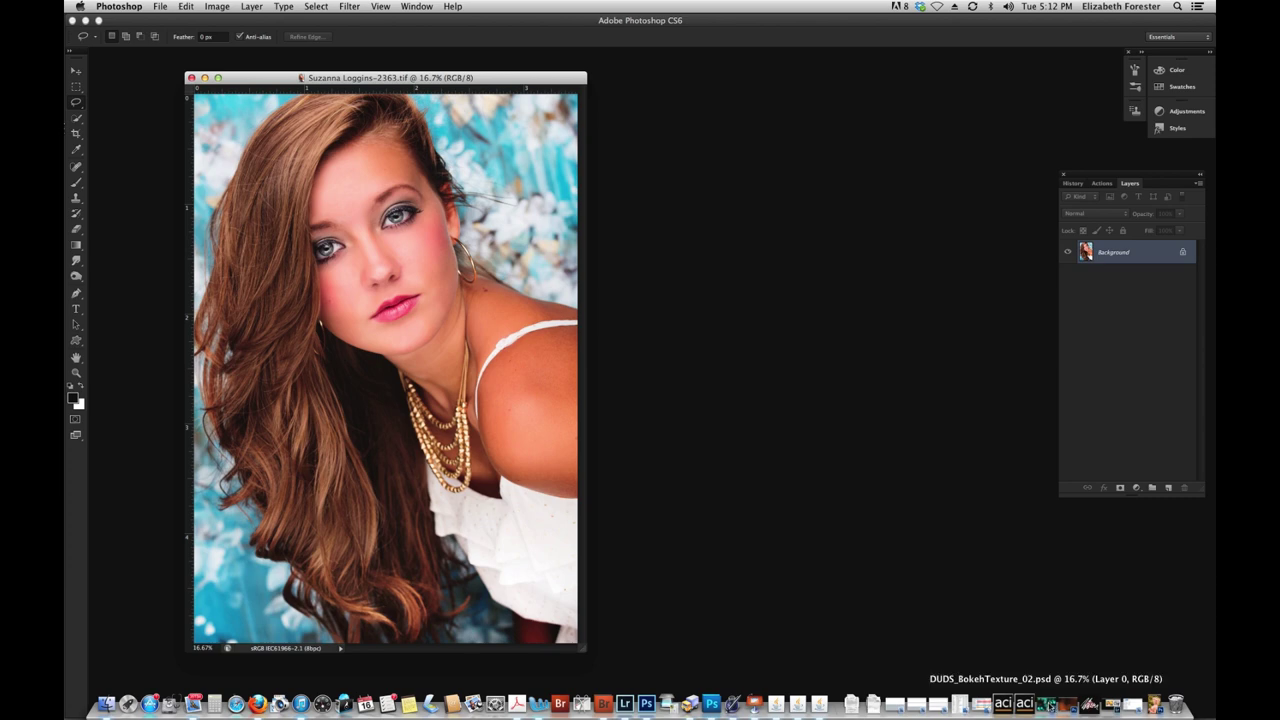
left_click(1046, 704)
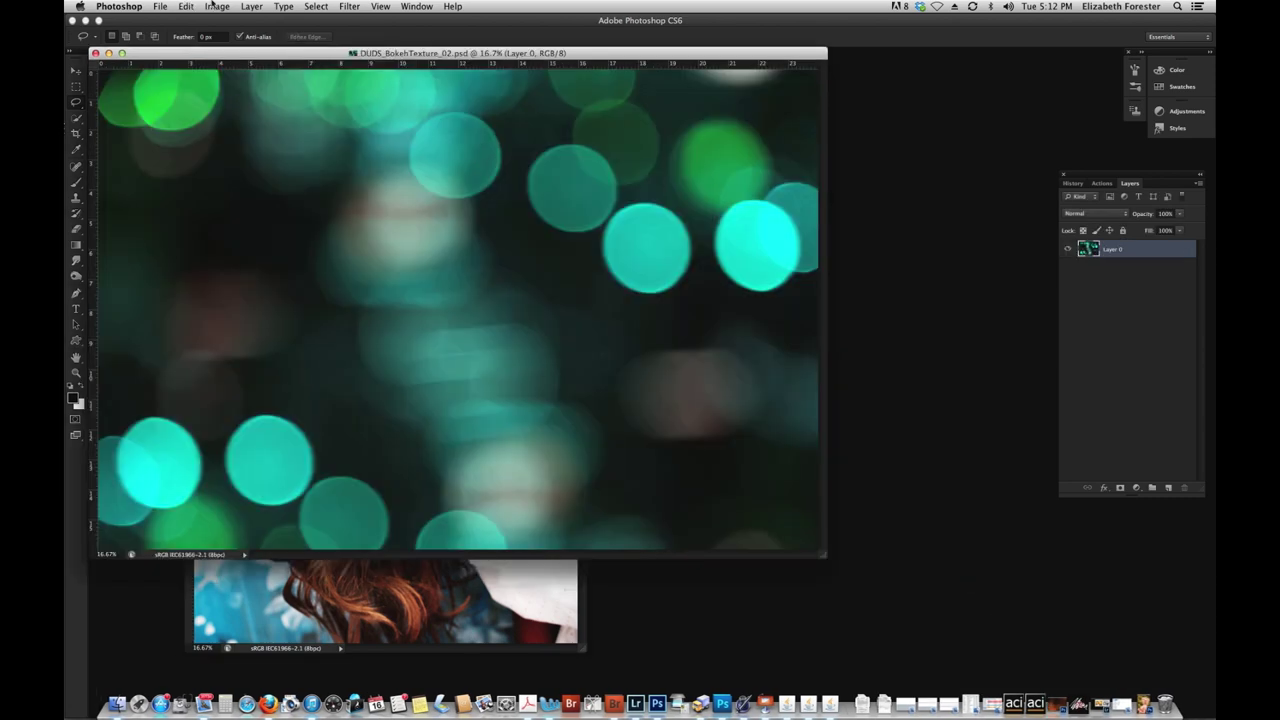
Rotate the teal bokeh texture 90° counter-clockwise into portrait orientation
left_click(214, 6)
mouse_move(245, 135)
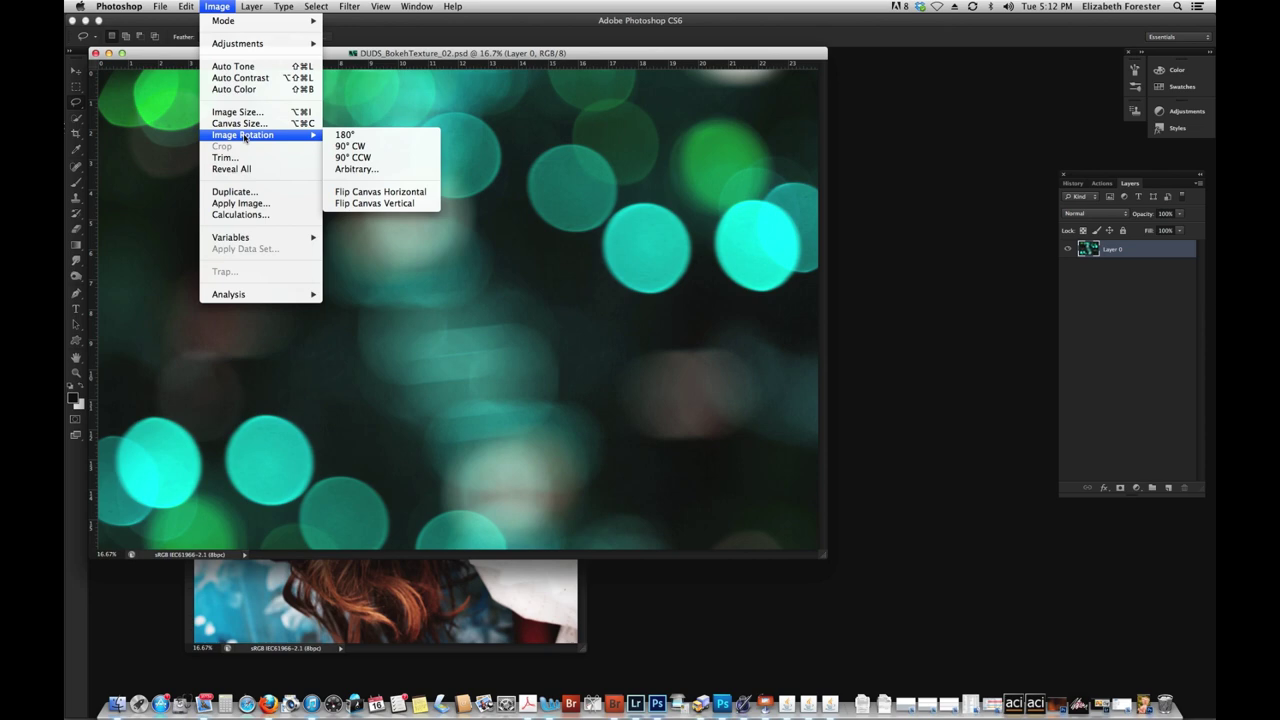
left_click(342, 159)
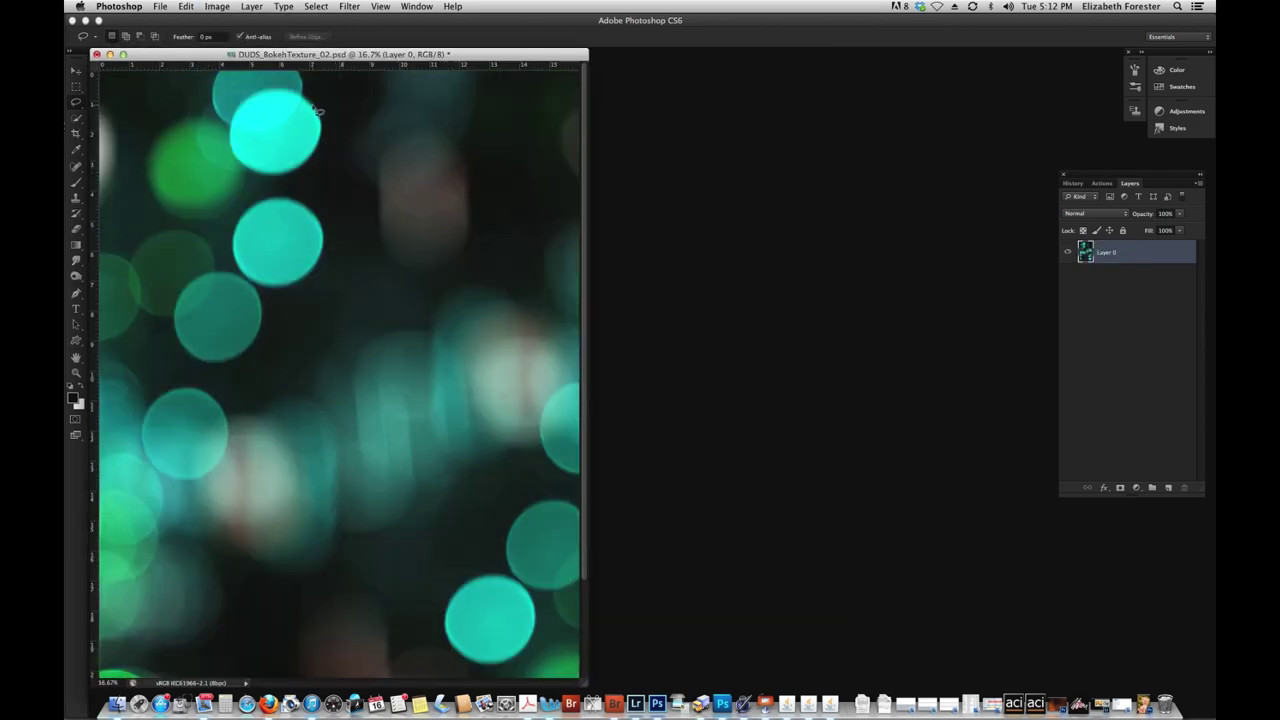
Copy the teal bokeh onto the second portrait as Layer 1, set it to Screen, and reposition it
left_click_drag(275, 63, 702, 65)
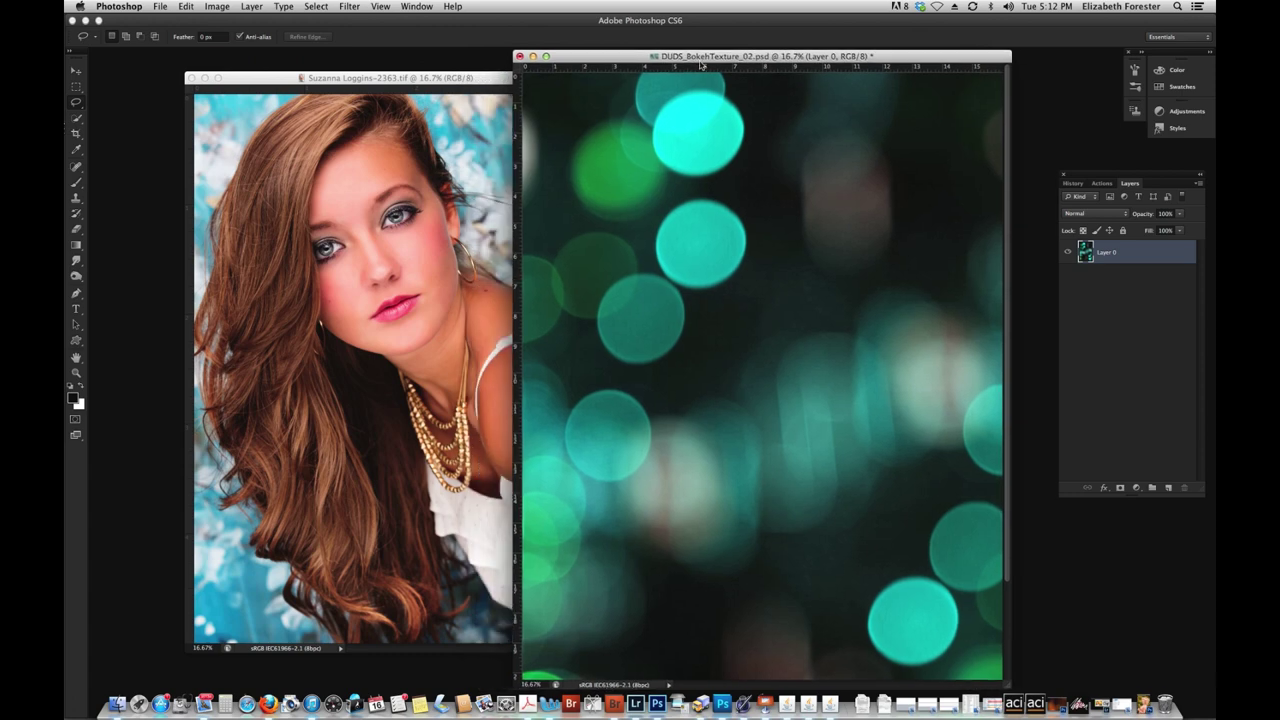
left_click(77, 72)
left_click_drag(588, 173, 317, 218)
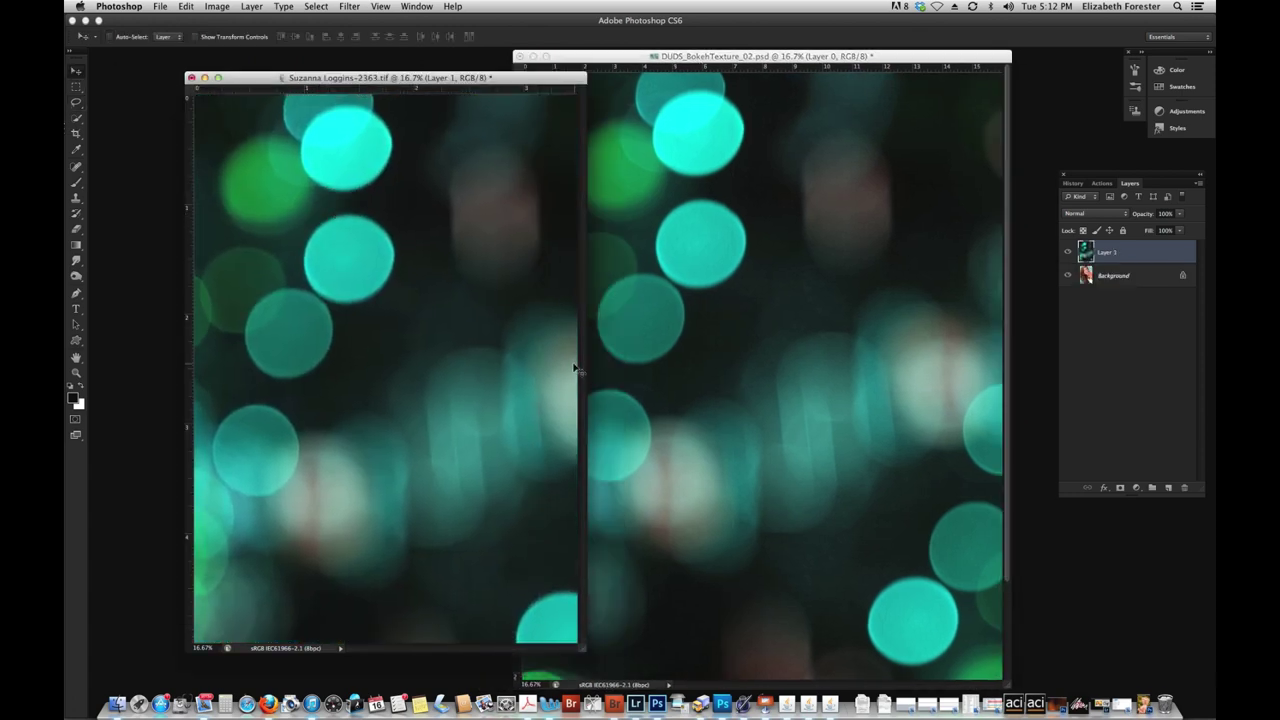
left_click(1104, 214)
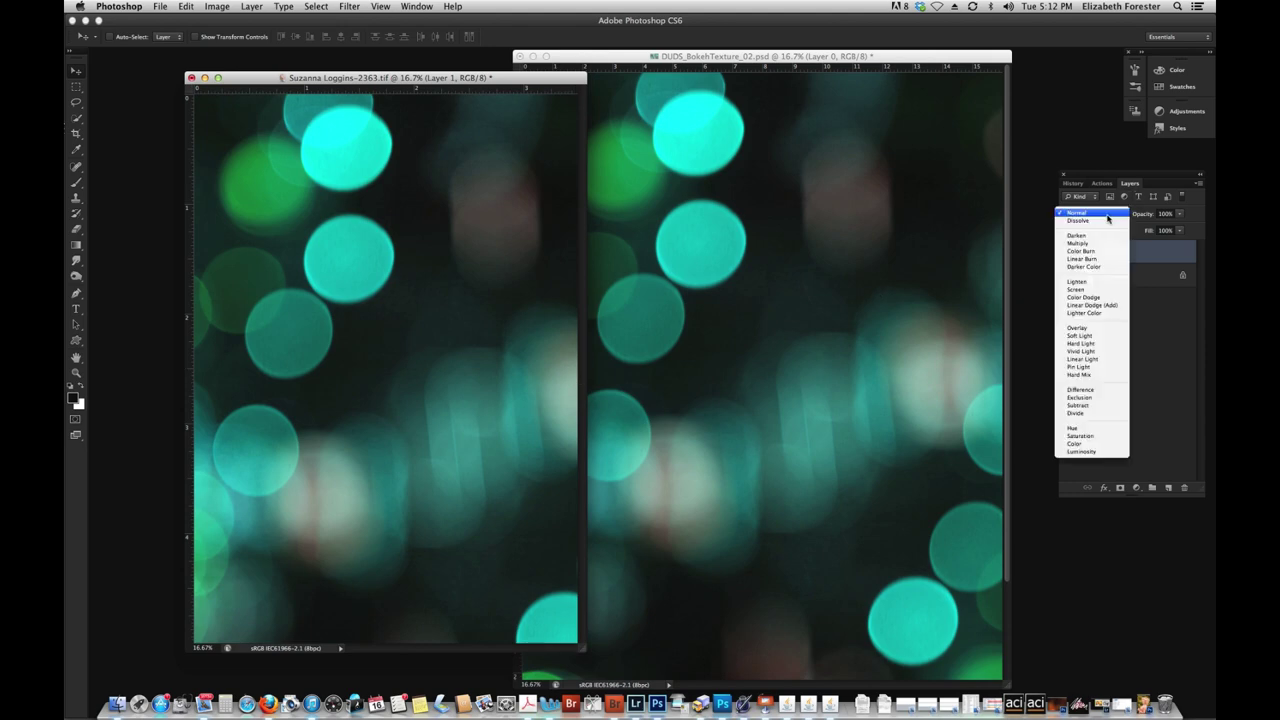
left_click(1079, 290)
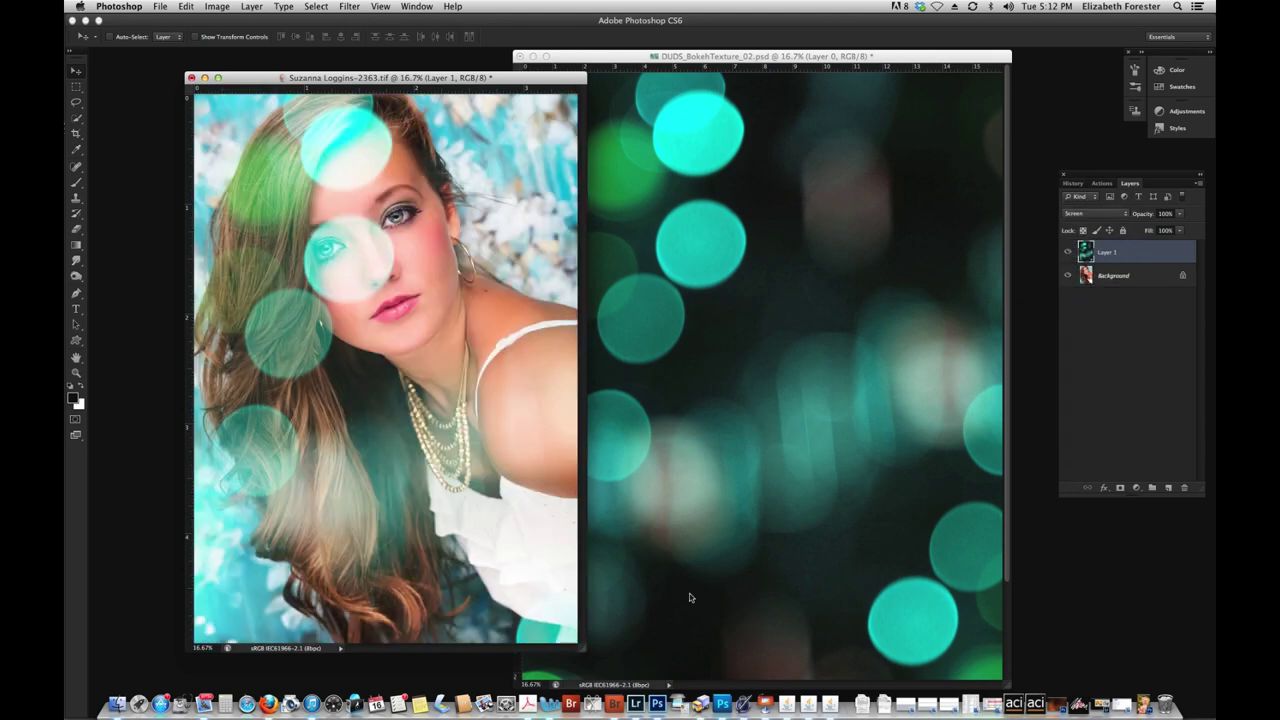
left_click_drag(579, 653, 757, 645)
left_click_drag(564, 401, 525, 395)
key("super+minus")
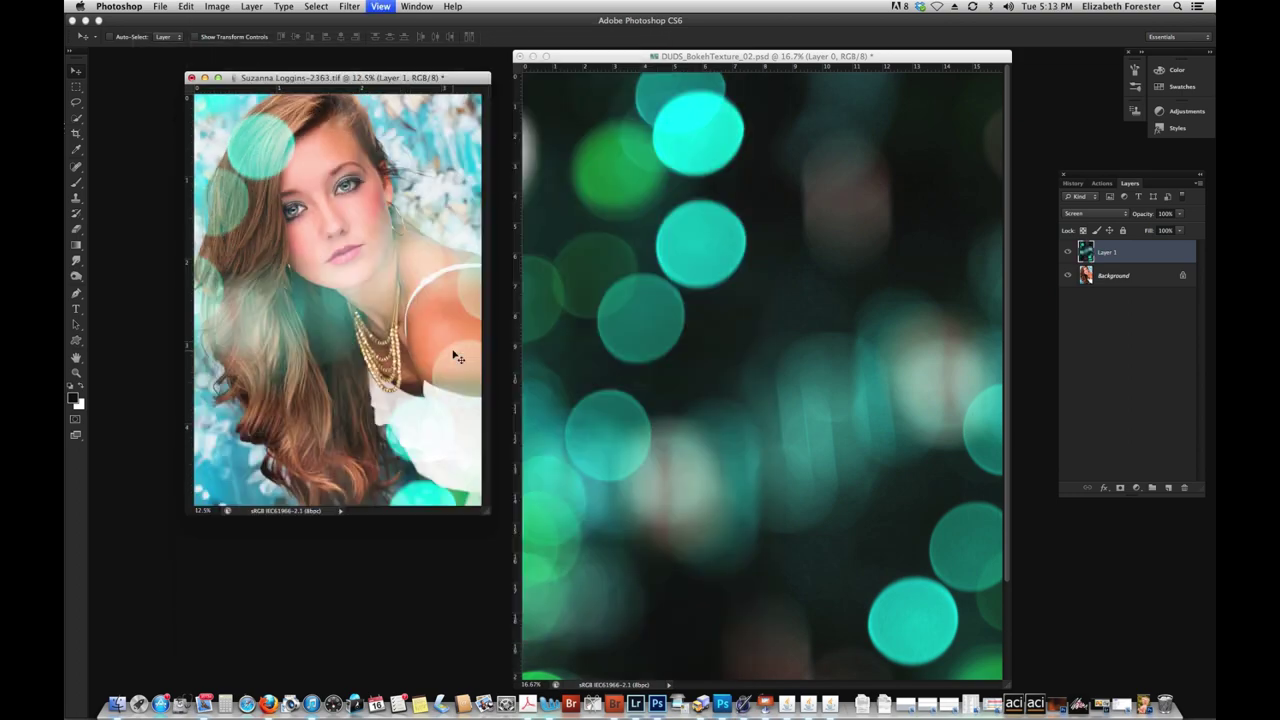
key("super+minus")
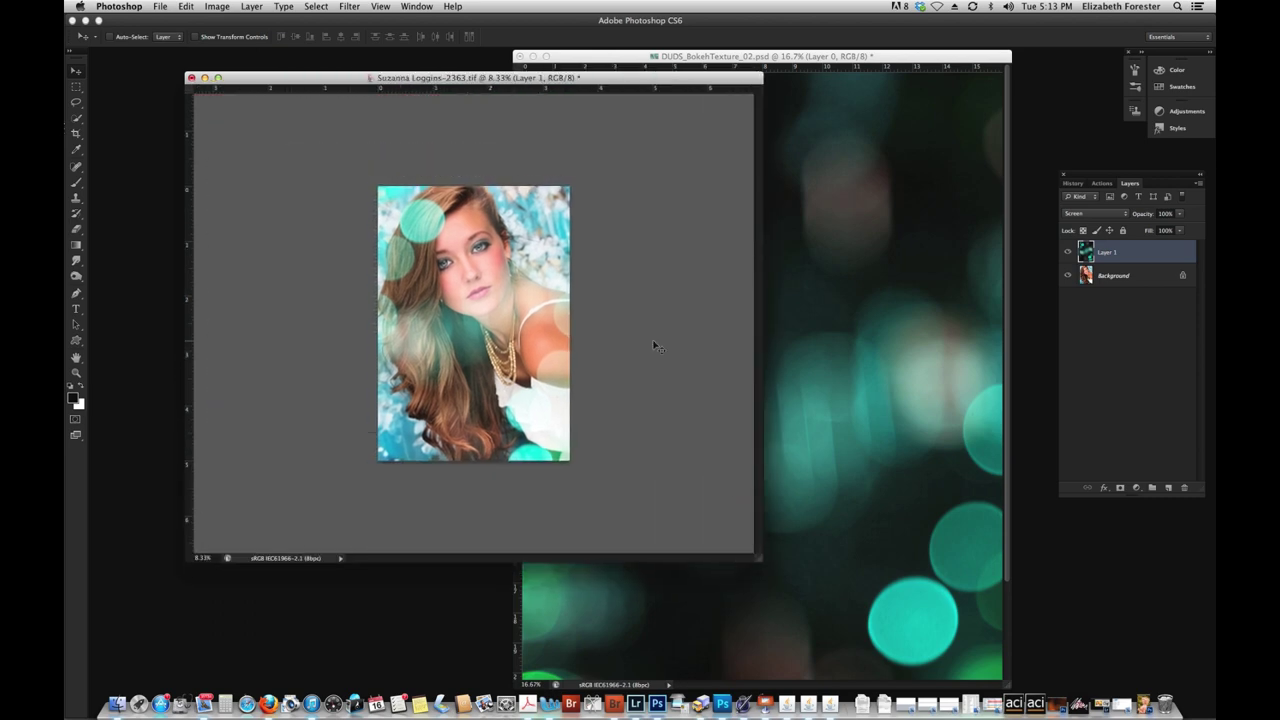
Scale Layer 1 to about 98% with Free Transform, shift it down, and commit
key("super+t")
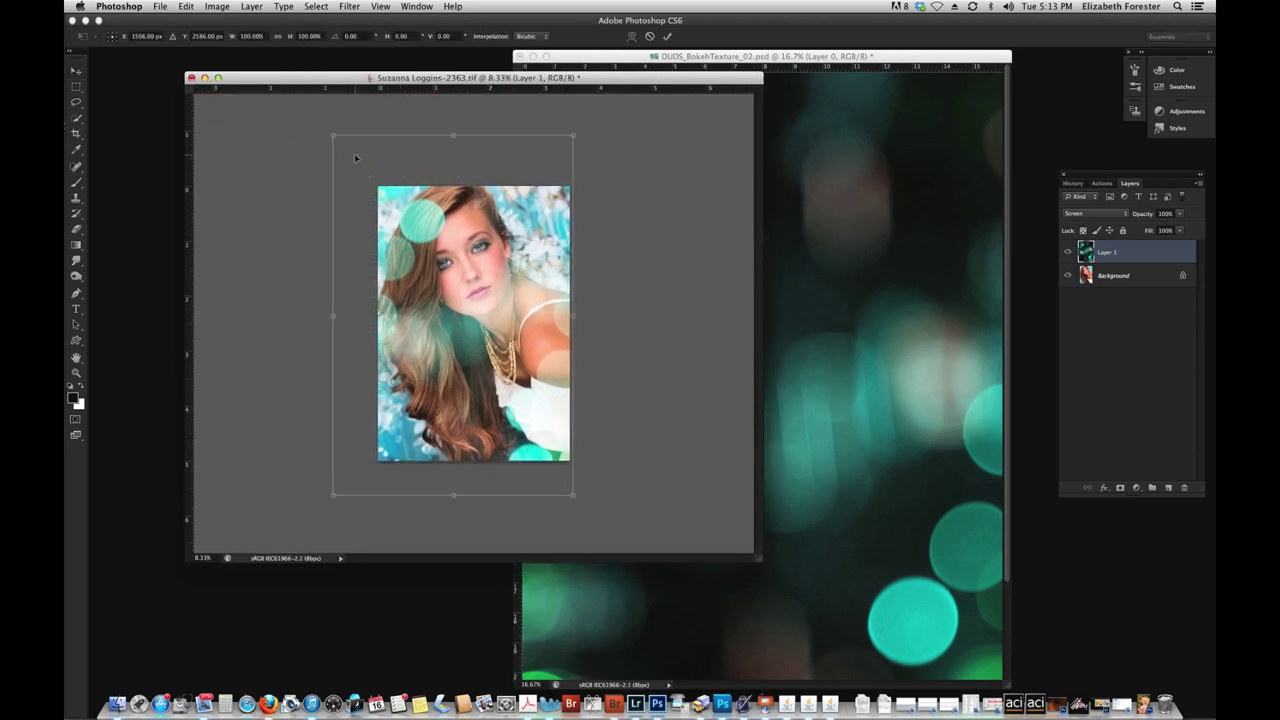
left_click_drag(330, 134, 313, 104)
left_click_drag(311, 494, 337, 458)
left_click_drag(424, 413, 450, 439)
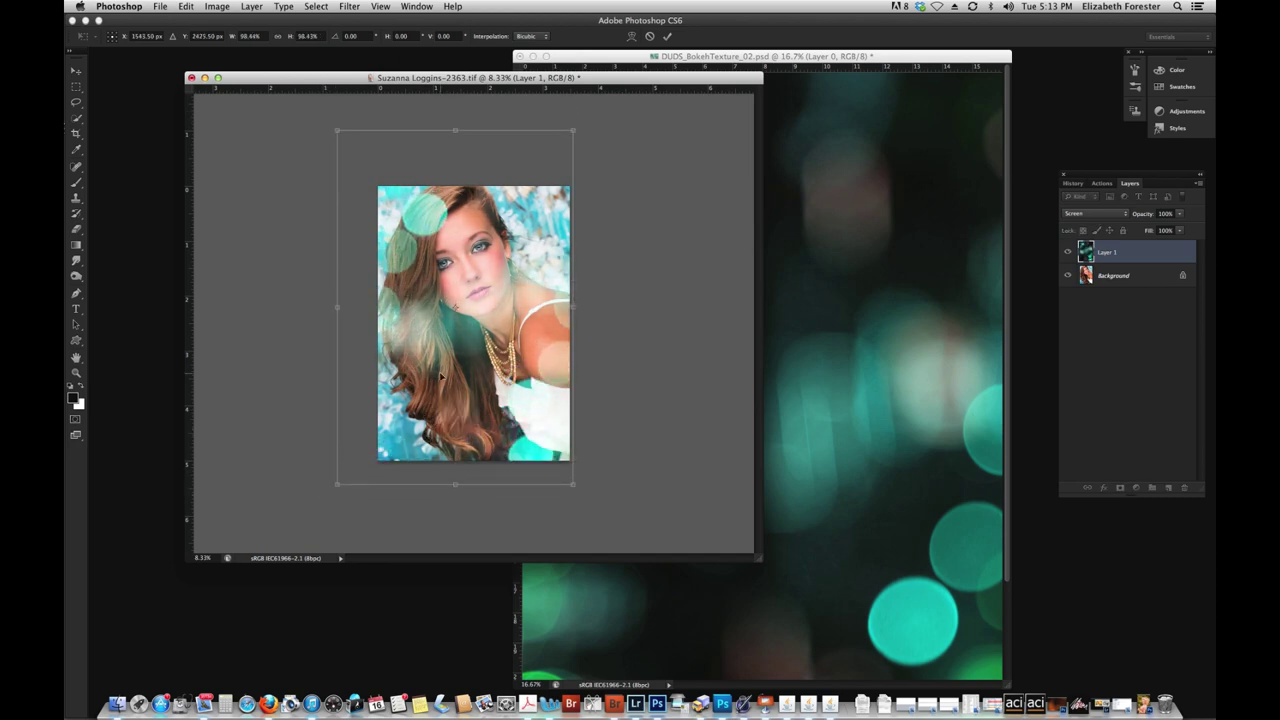
key("Return")
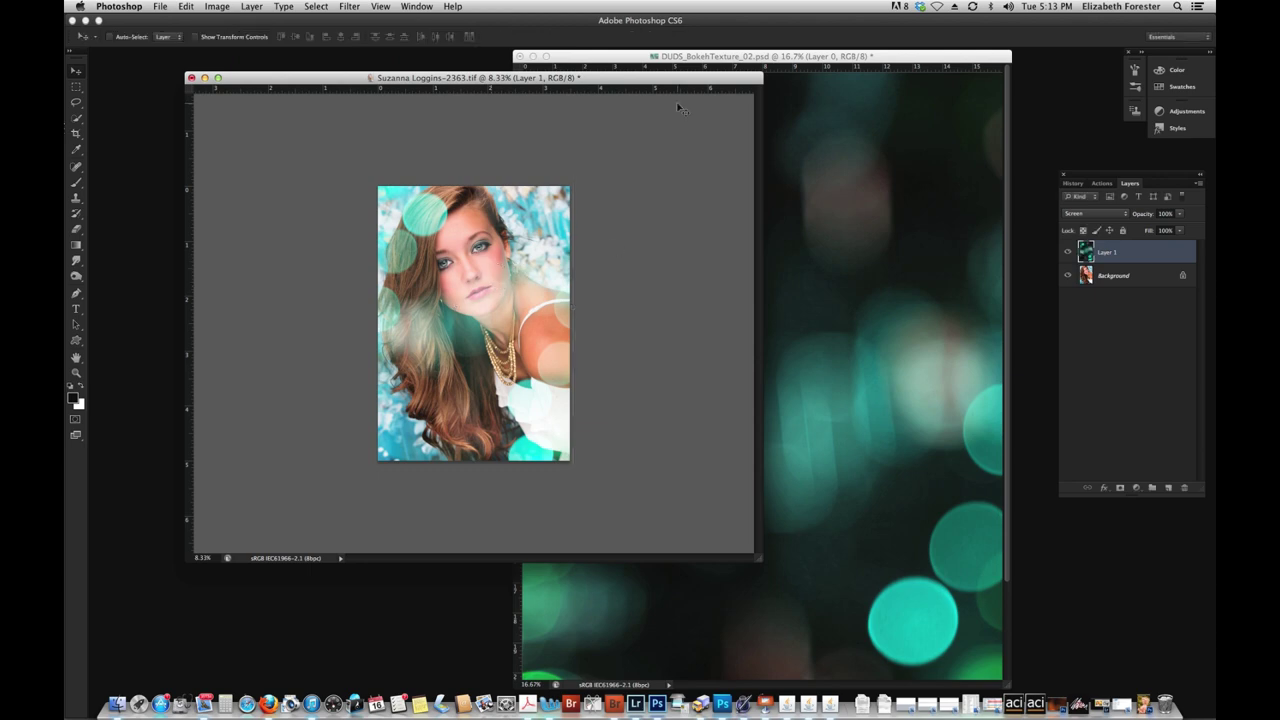
key("super+plus")
Lasso around the face and chest and feather the selection by 156 px
left_click_drag(484, 511, 637, 573)
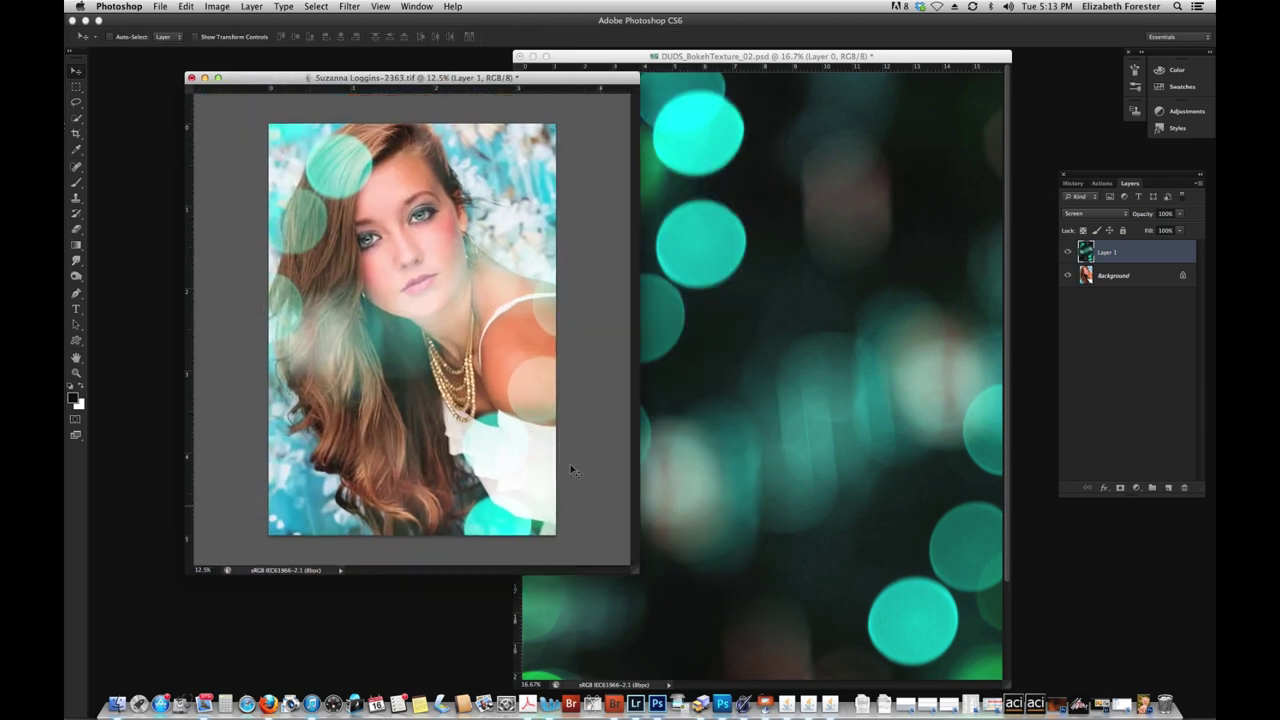
left_click(76, 101)
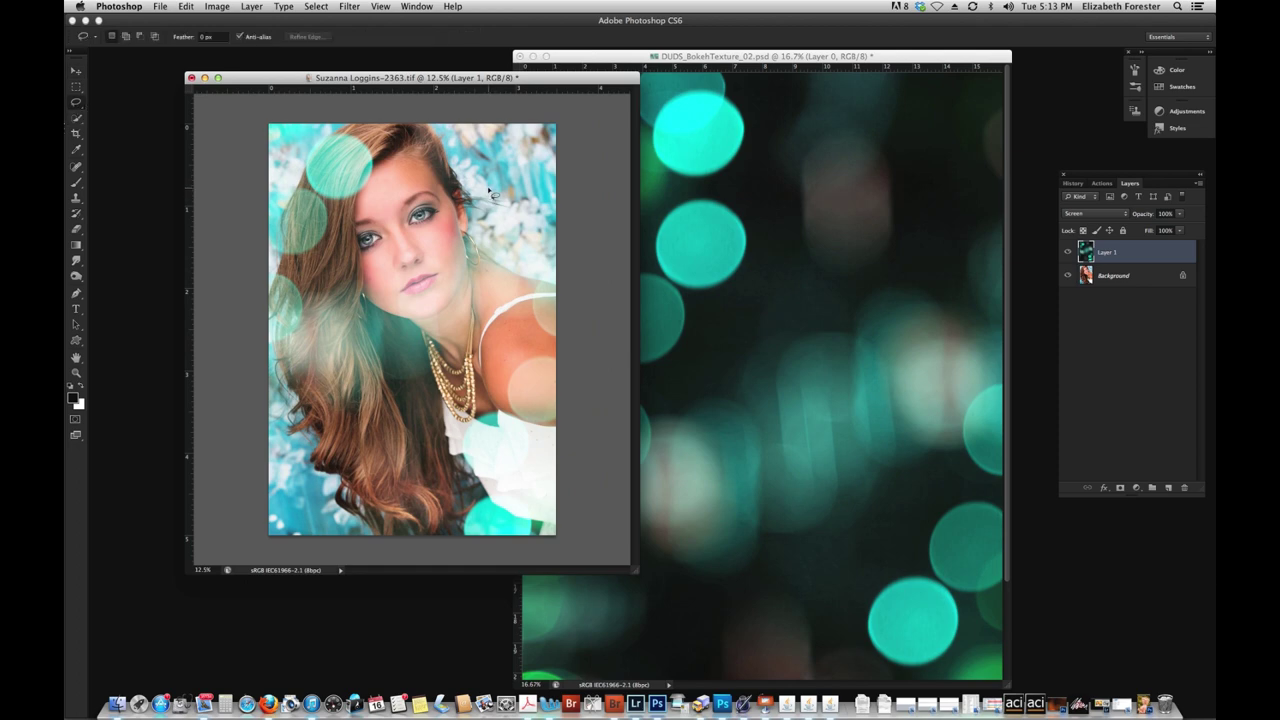
mouse_move(498, 192)
left_mouse_down()
mouse_move(374, 214)
mouse_move(346, 288)
left_mouse_up()
mouse_move(480, 230)
left_mouse_down()
mouse_move(441, 214)
mouse_move(387, 262)
mouse_move(313, 285)
mouse_move(296, 337)
mouse_move(351, 396)
mouse_move(503, 336)
mouse_move(545, 311)
left_mouse_up()
left_click_drag(527, 213, 535, 220)
right_click(432, 270)
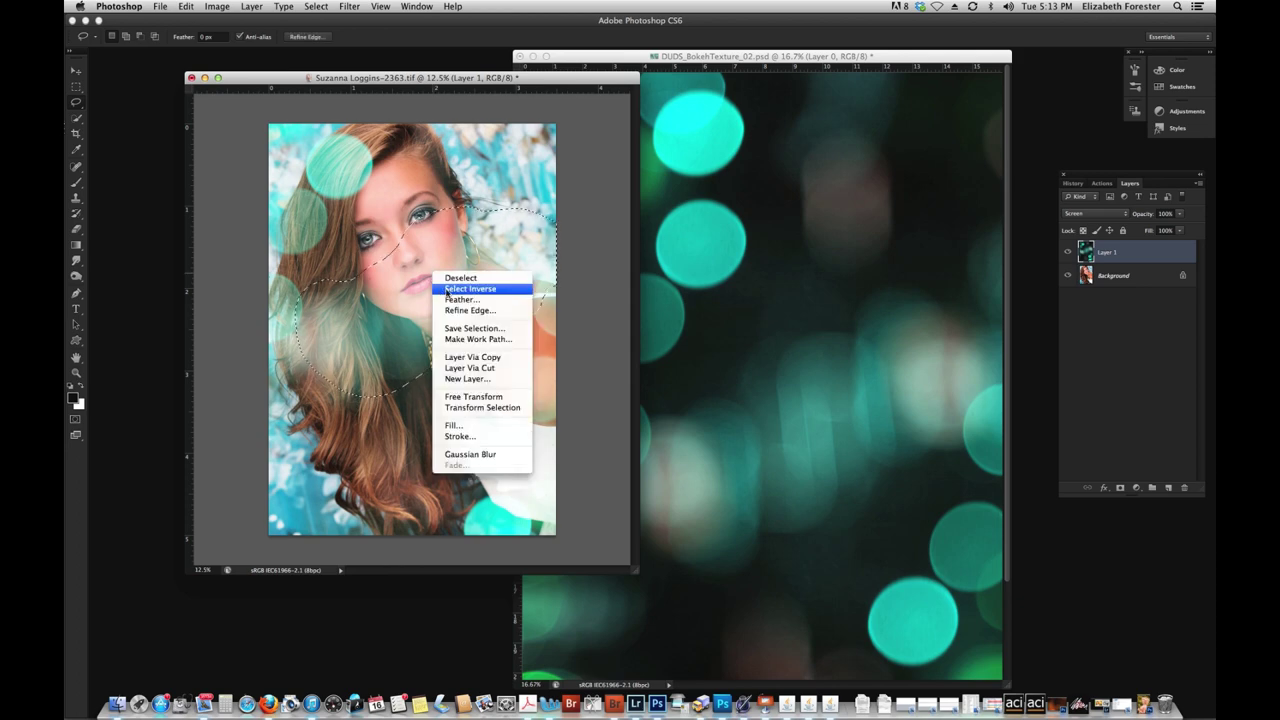
left_click(452, 299)
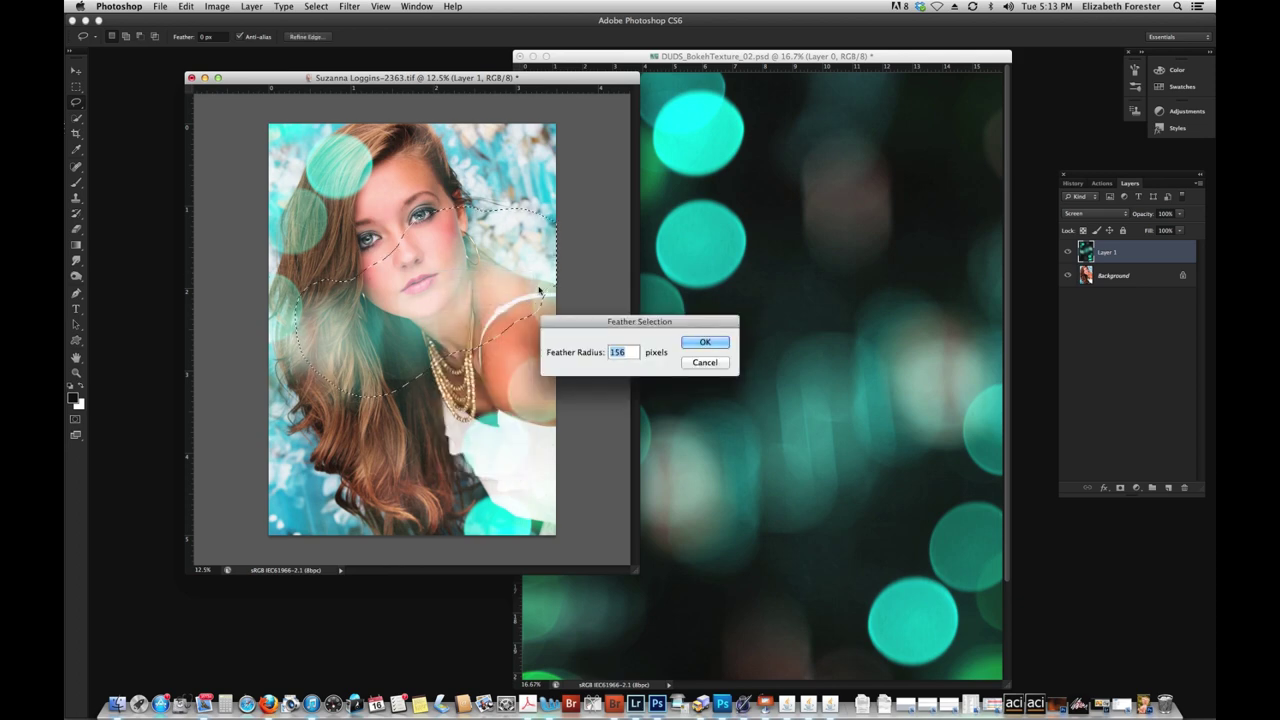
left_click(709, 344)
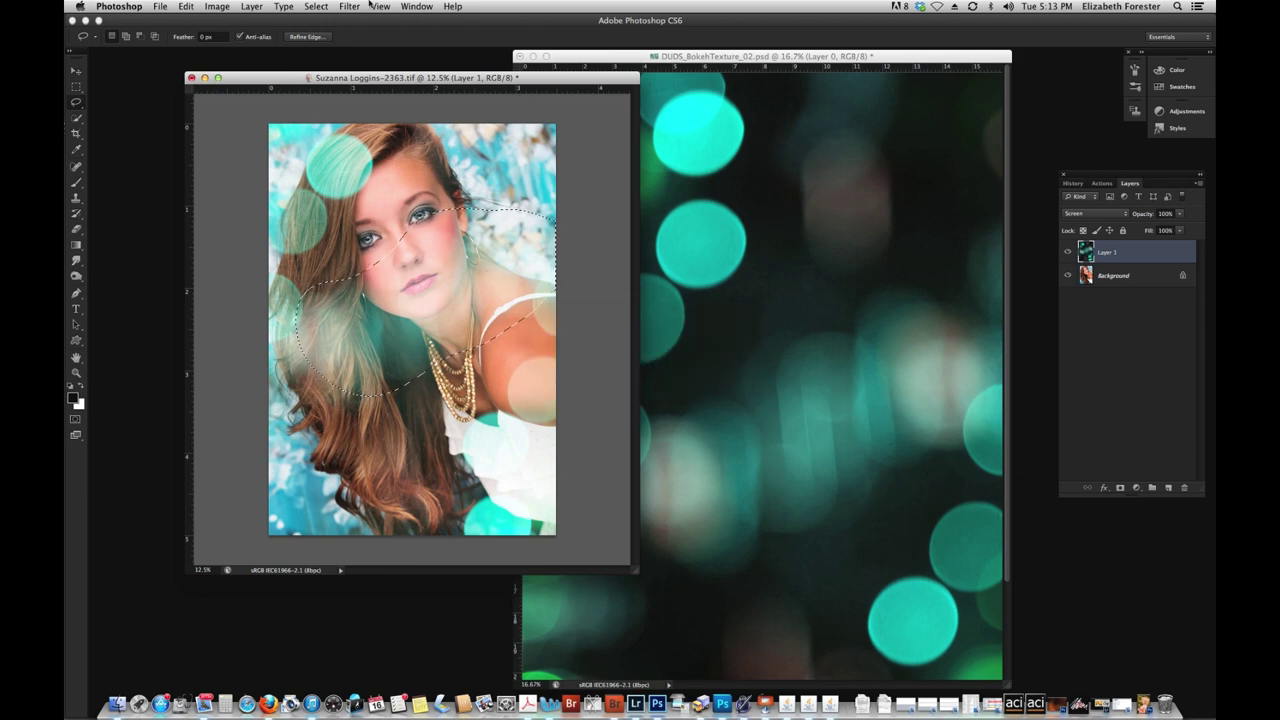
Darken the selected bokeh with Levels (about 10, 0.42, 255), deselect, and toggle the layer to compare
left_click(217, 6)
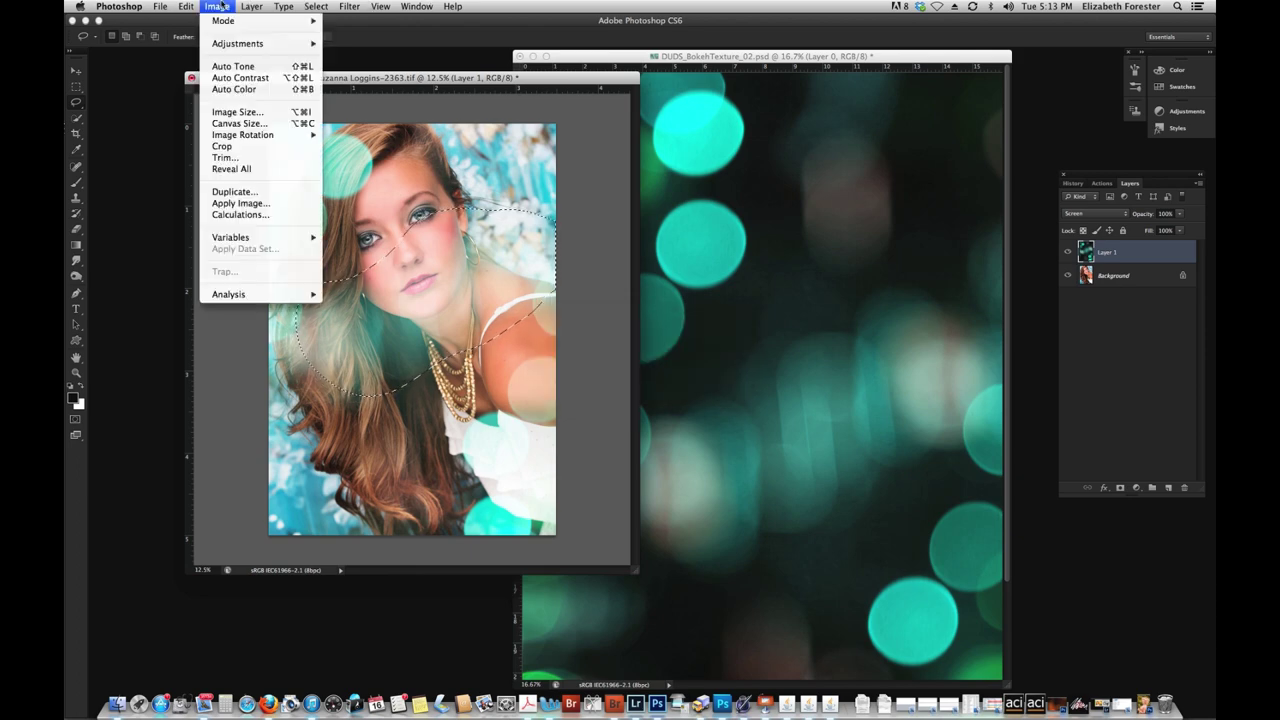
mouse_move(230, 43)
left_click(342, 55)
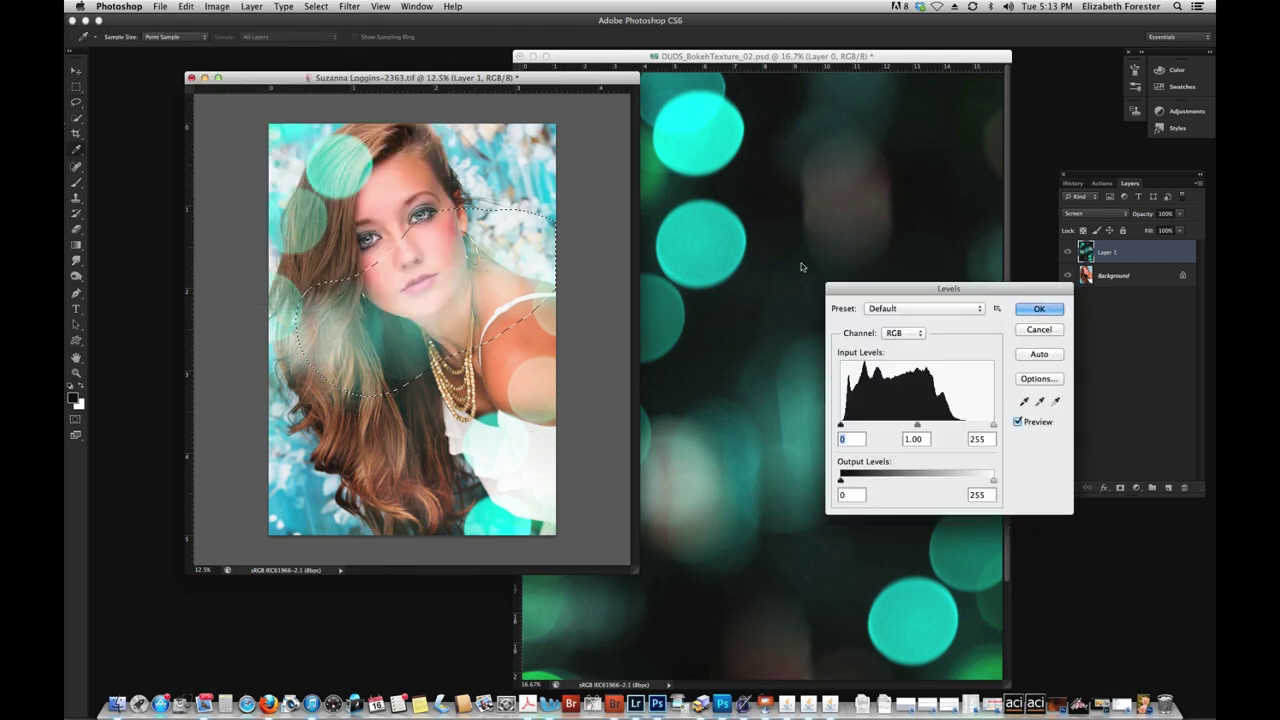
left_click_drag(916, 428, 955, 433)
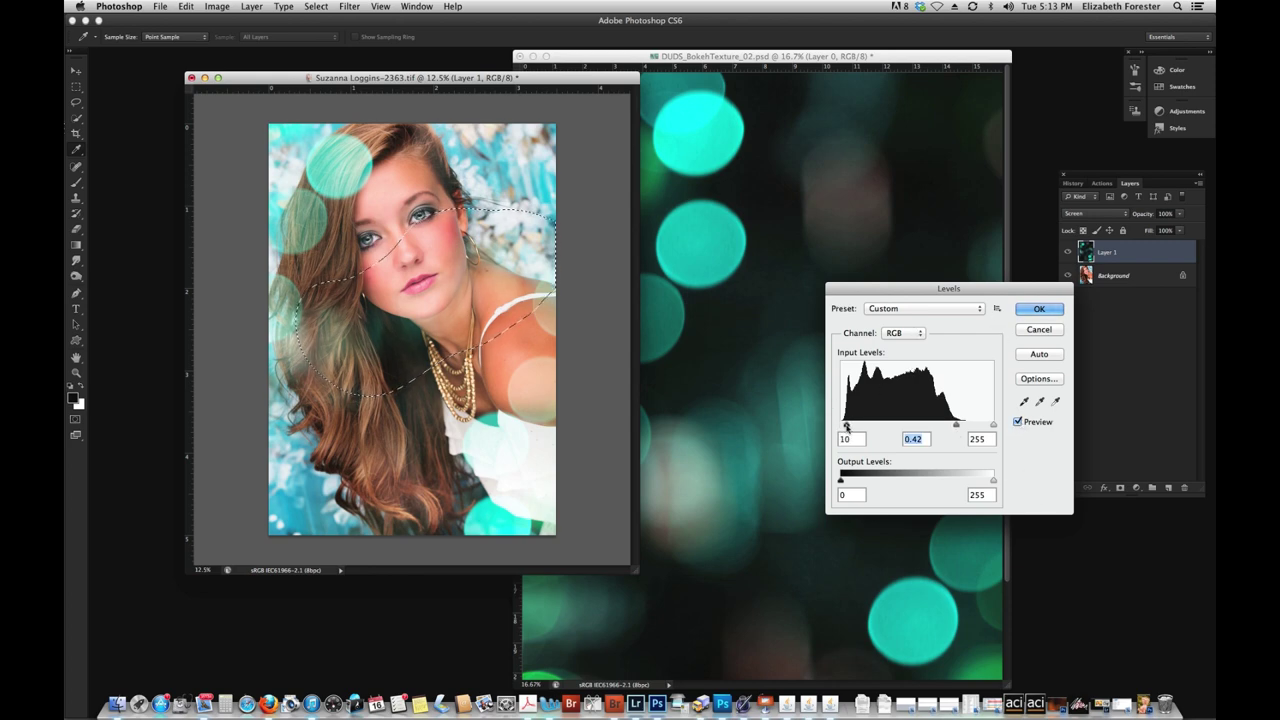
left_click(1047, 309)
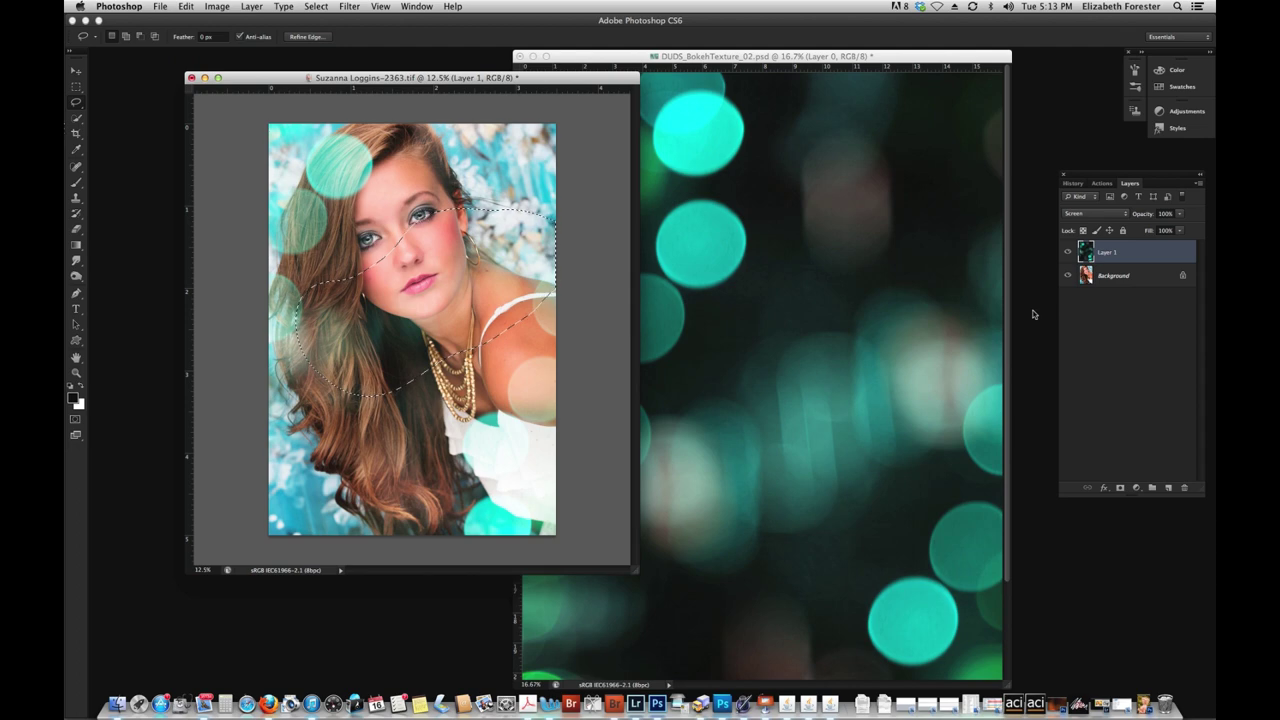
key("super+d")
left_click(1066, 254)
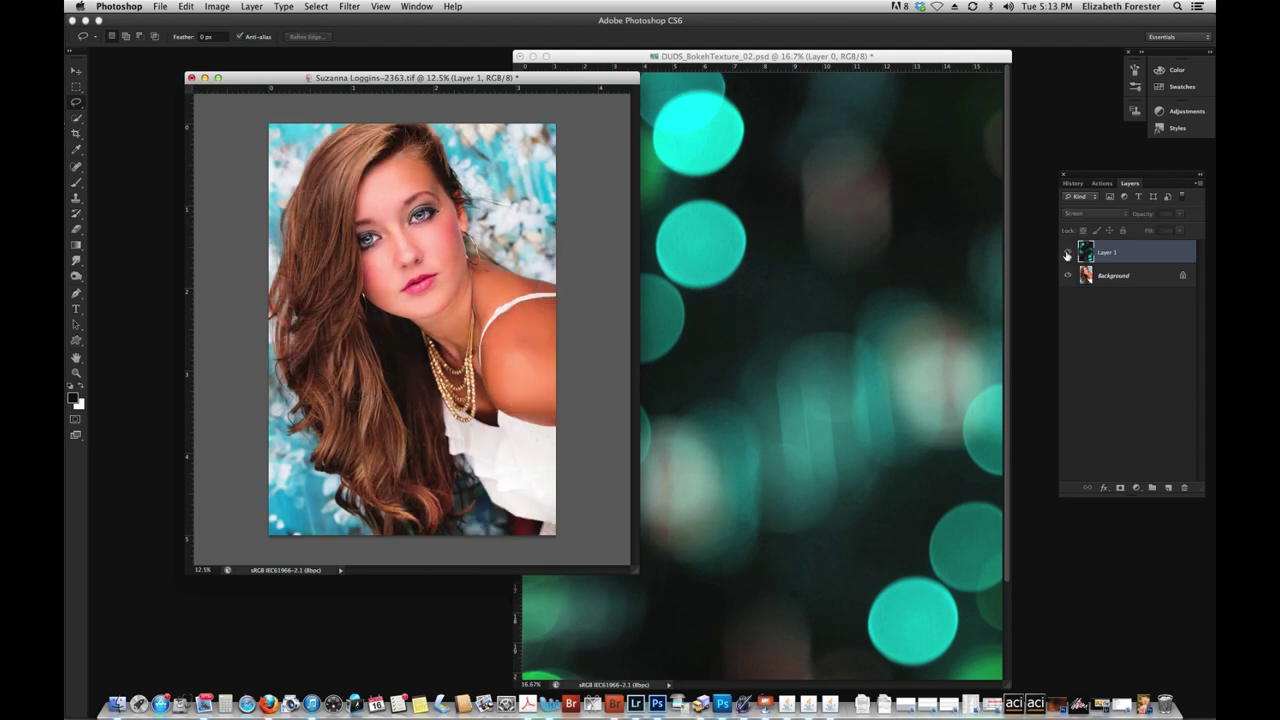
left_click(1067, 254)
left_click(1068, 254)
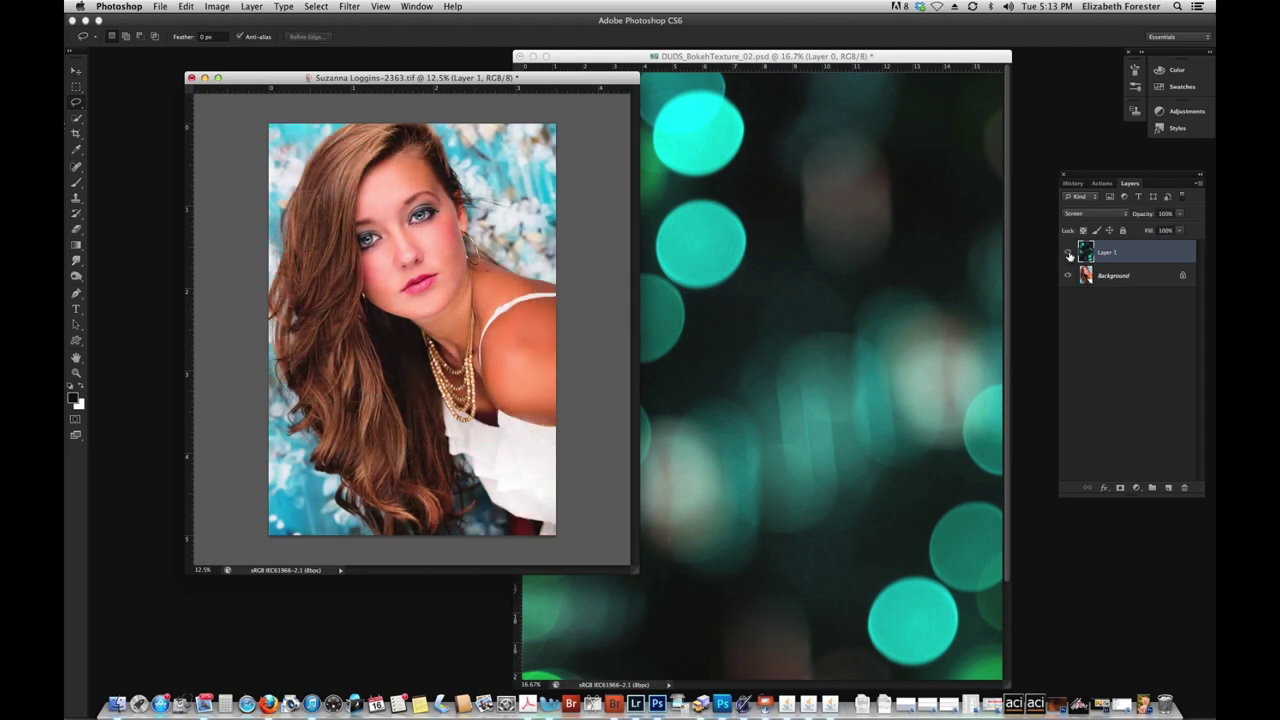
left_click(1068, 254)
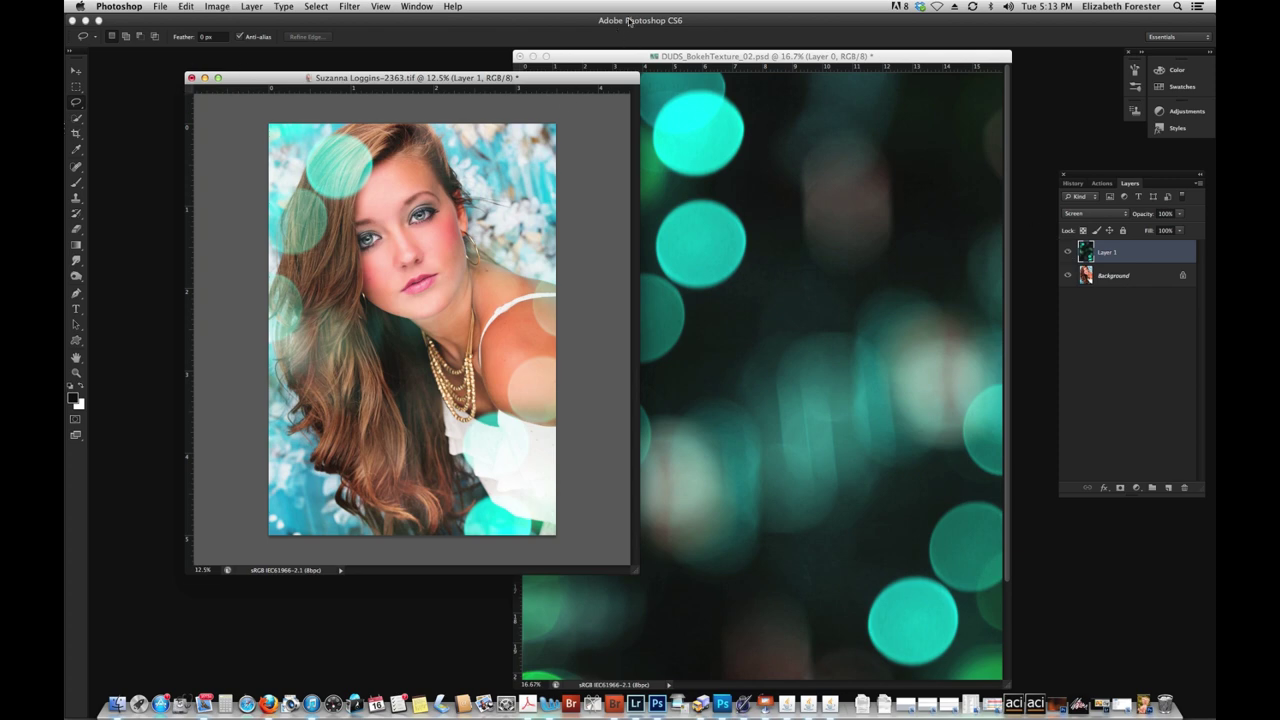
Close the brunette portrait without saving and close the teal texture with saving
left_click(191, 78)
left_click(596, 237)
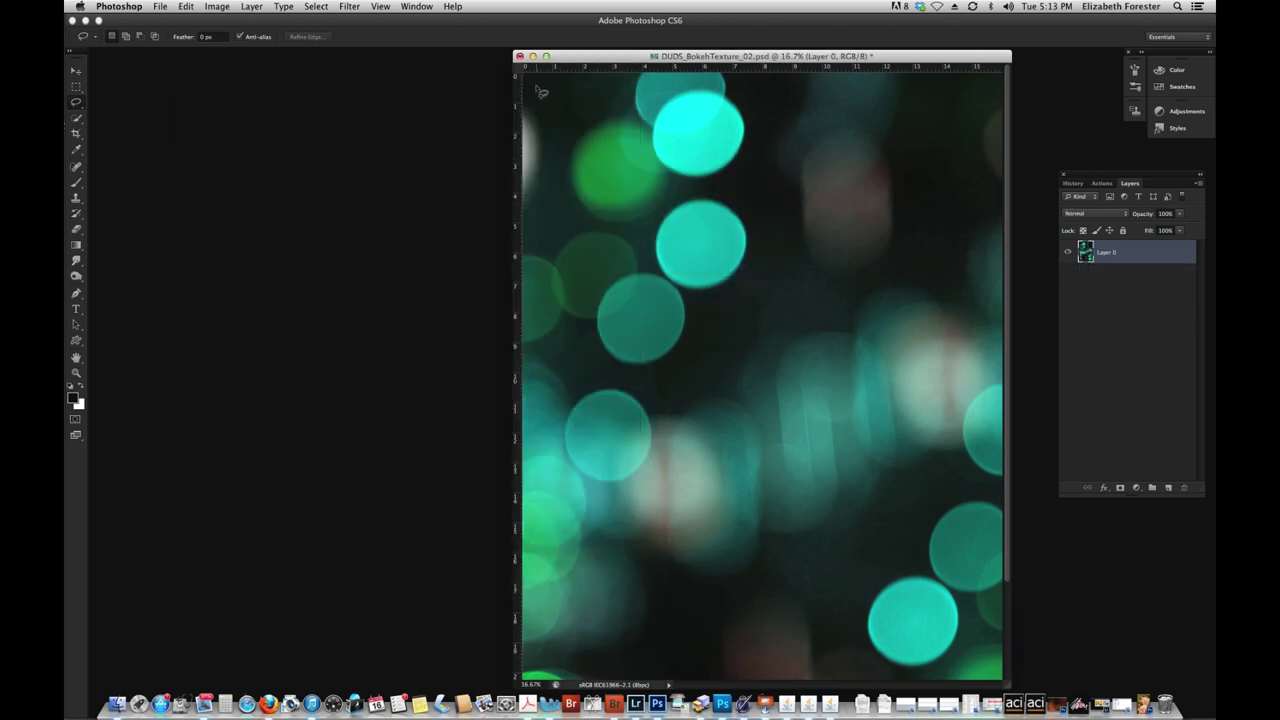
left_click(519, 56)
left_click(740, 240)
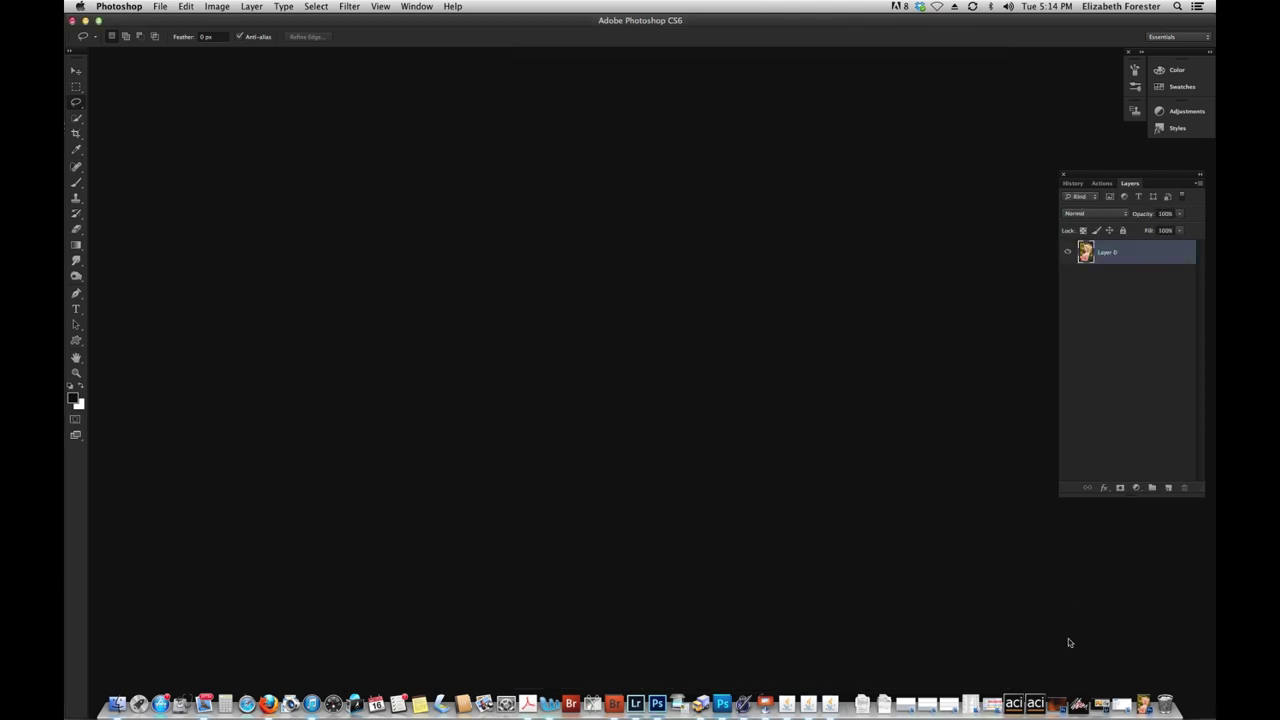
Restore the blonde portrait and DUDS_BokehTexture_10.psd, moving the texture window down and right
left_click(1143, 703)
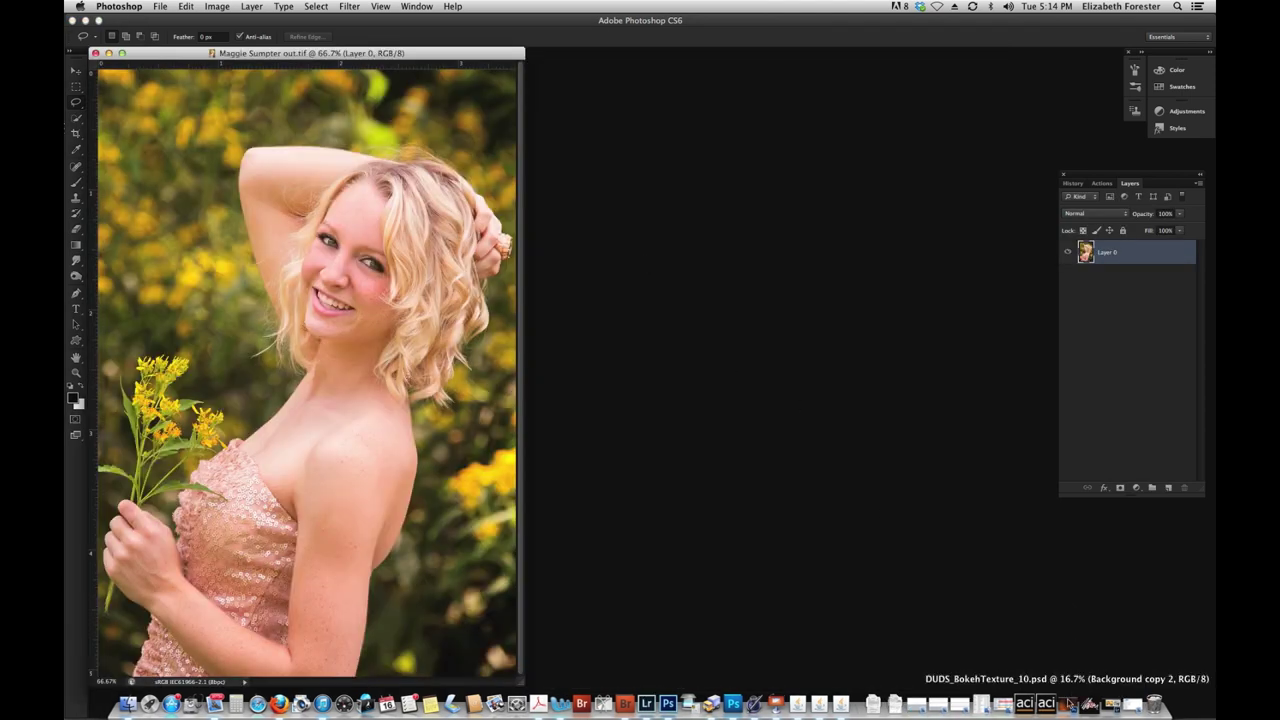
left_click(1072, 708)
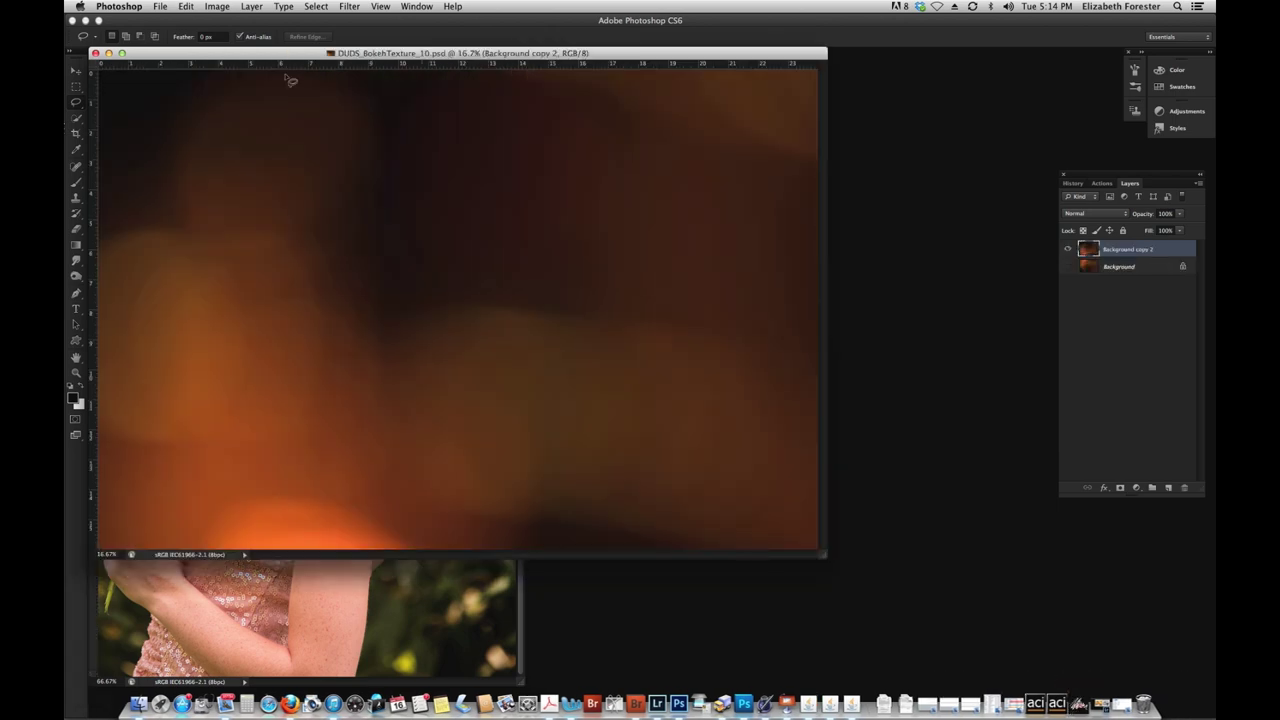
left_click_drag(305, 58, 438, 142)
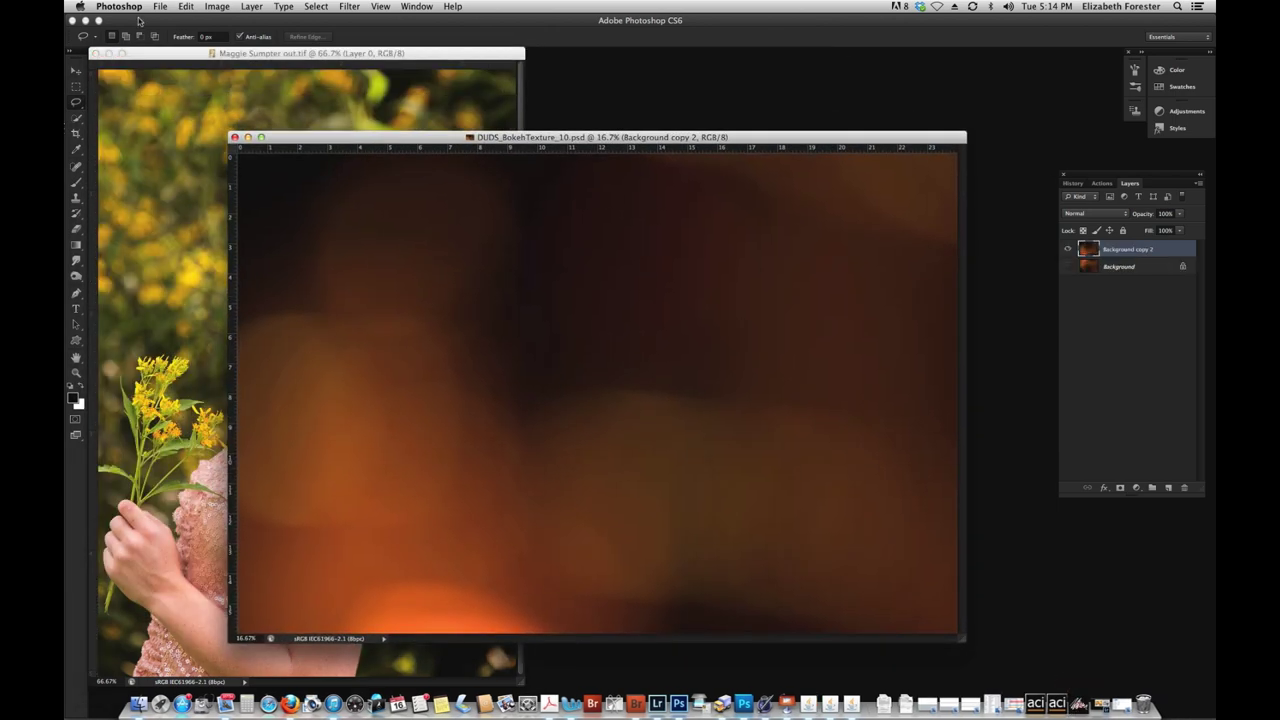
Rotate the orange bokeh texture 90° CCW and flip it horizontally
left_click(221, 6)
mouse_move(248, 136)
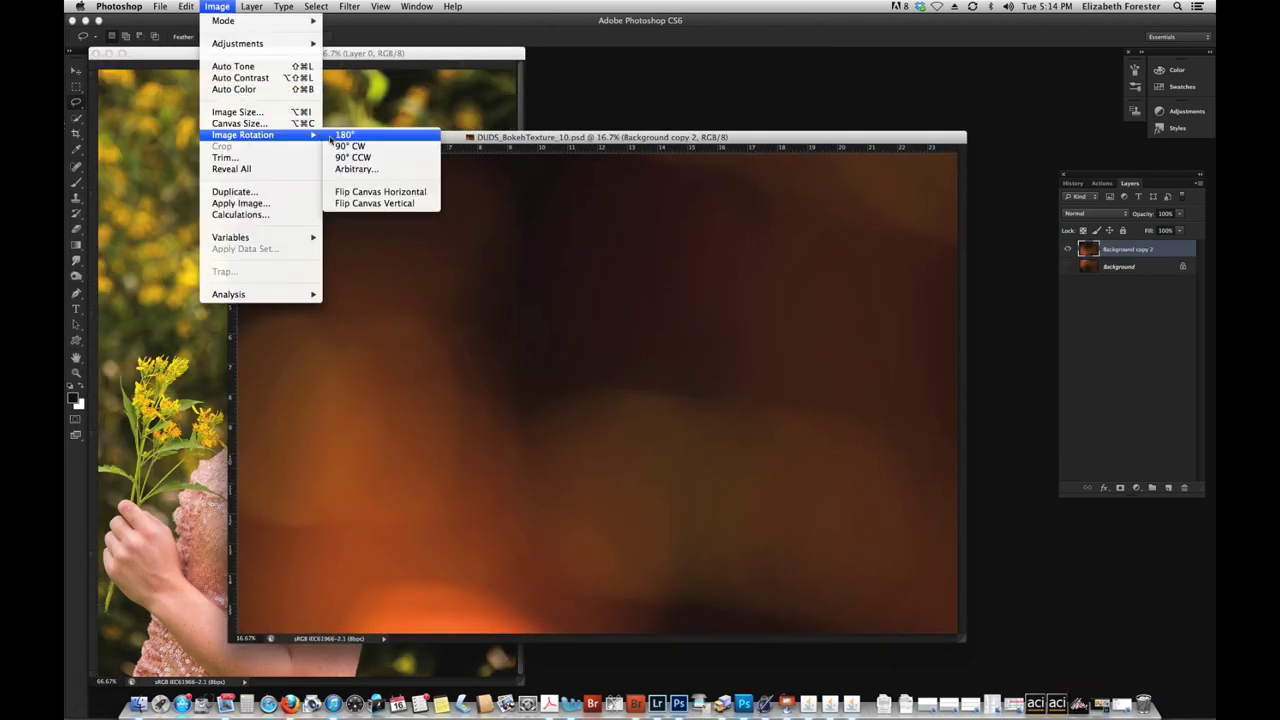
left_click(340, 160)
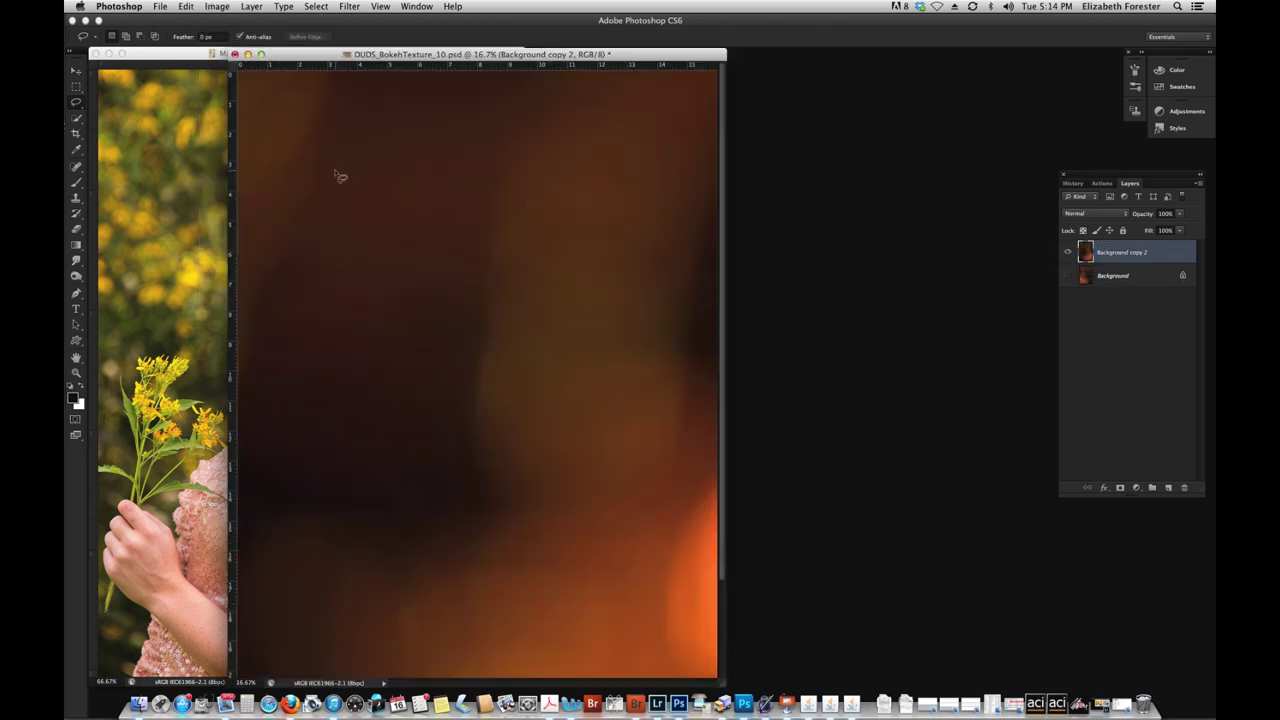
left_click(185, 6)
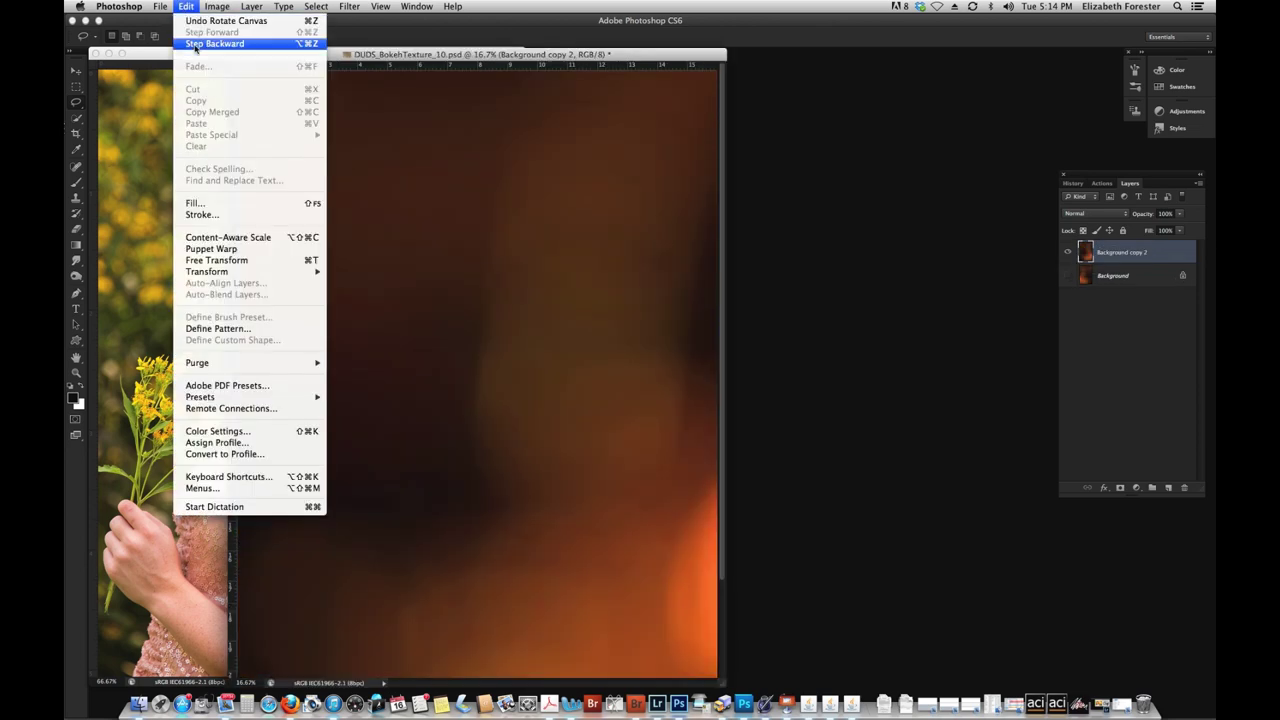
mouse_move(205, 276)
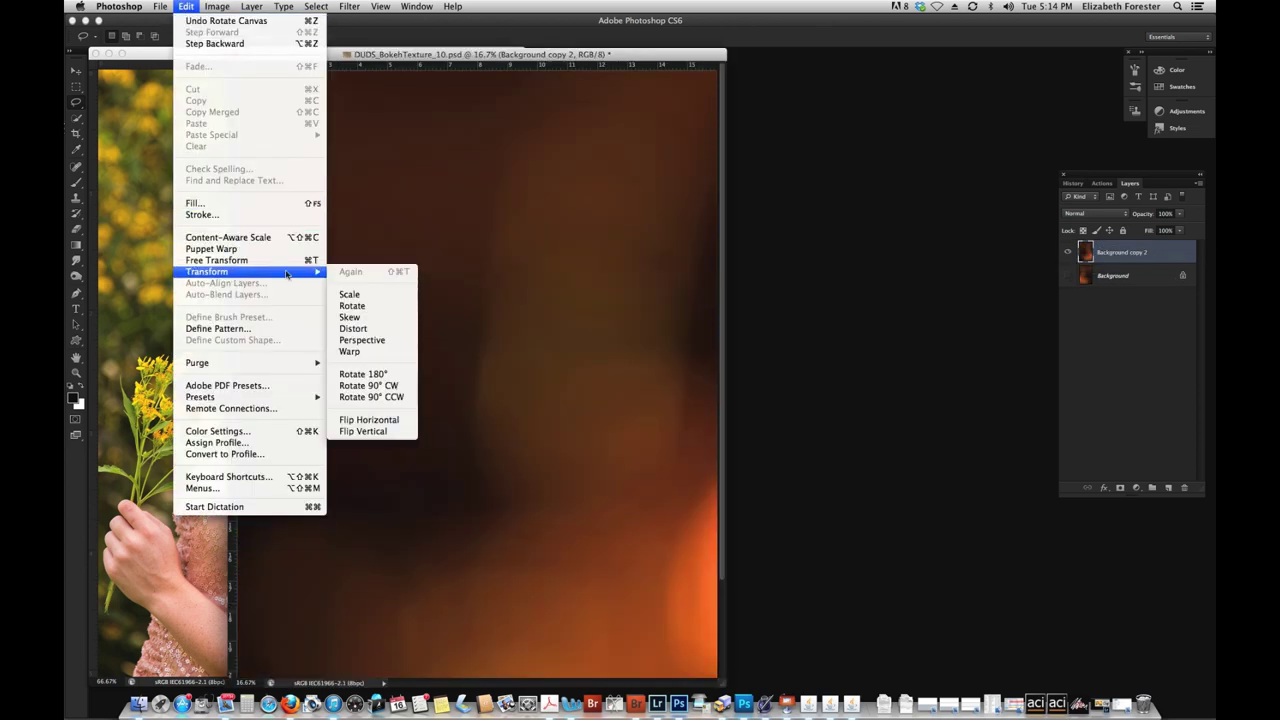
left_click(384, 418)
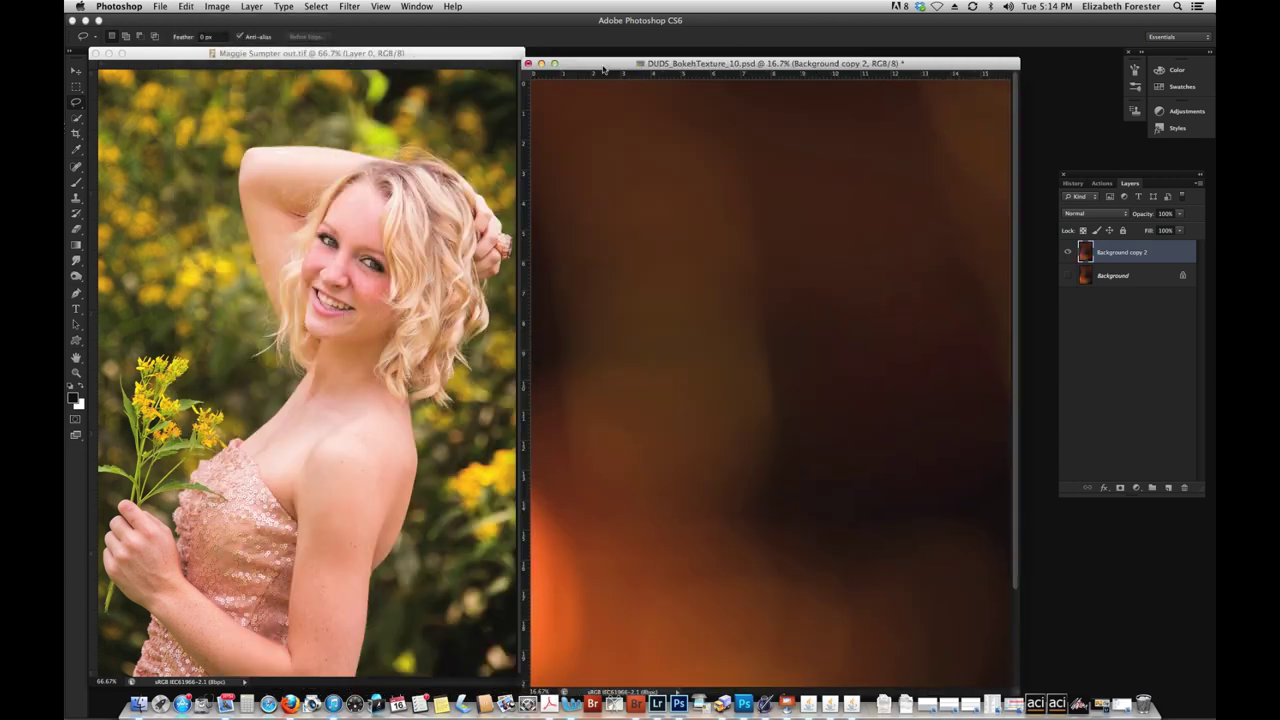
Copy the orange bokeh texture layer into the blonde portrait document and zoom out to 33.3%
left_click_drag(306, 56, 600, 66)
left_click(79, 73)
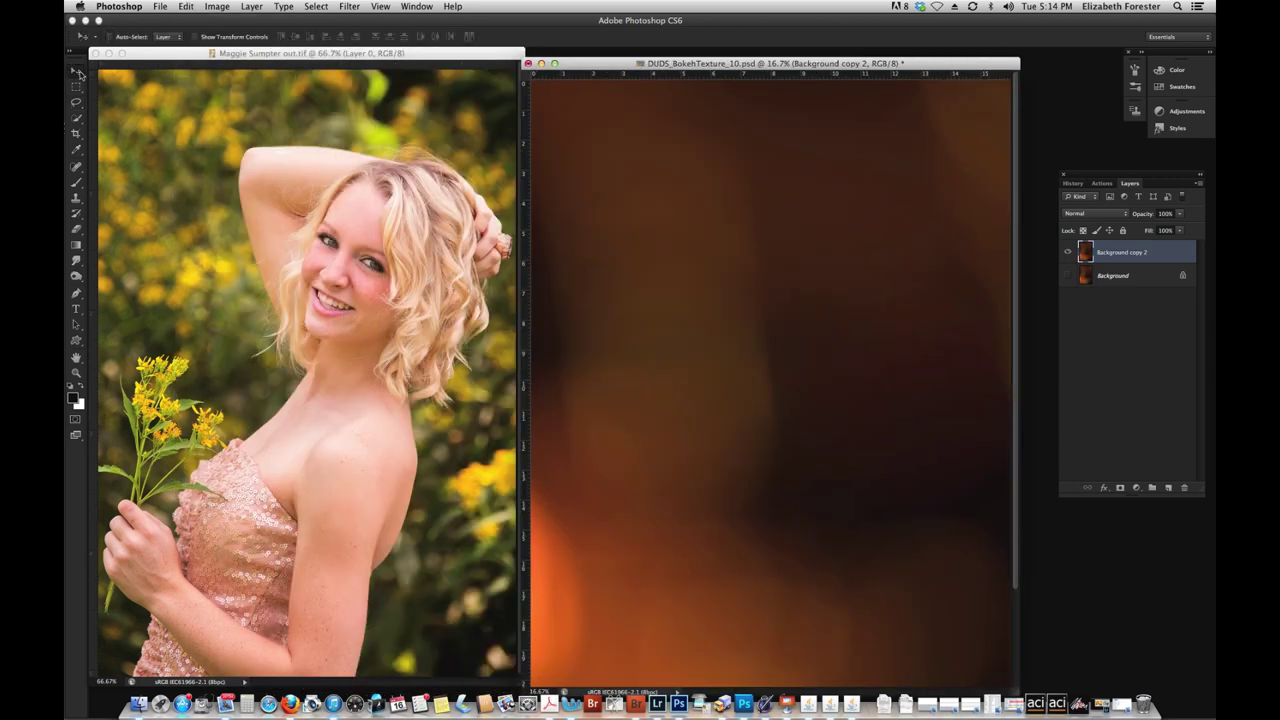
left_click_drag(570, 160, 300, 300)
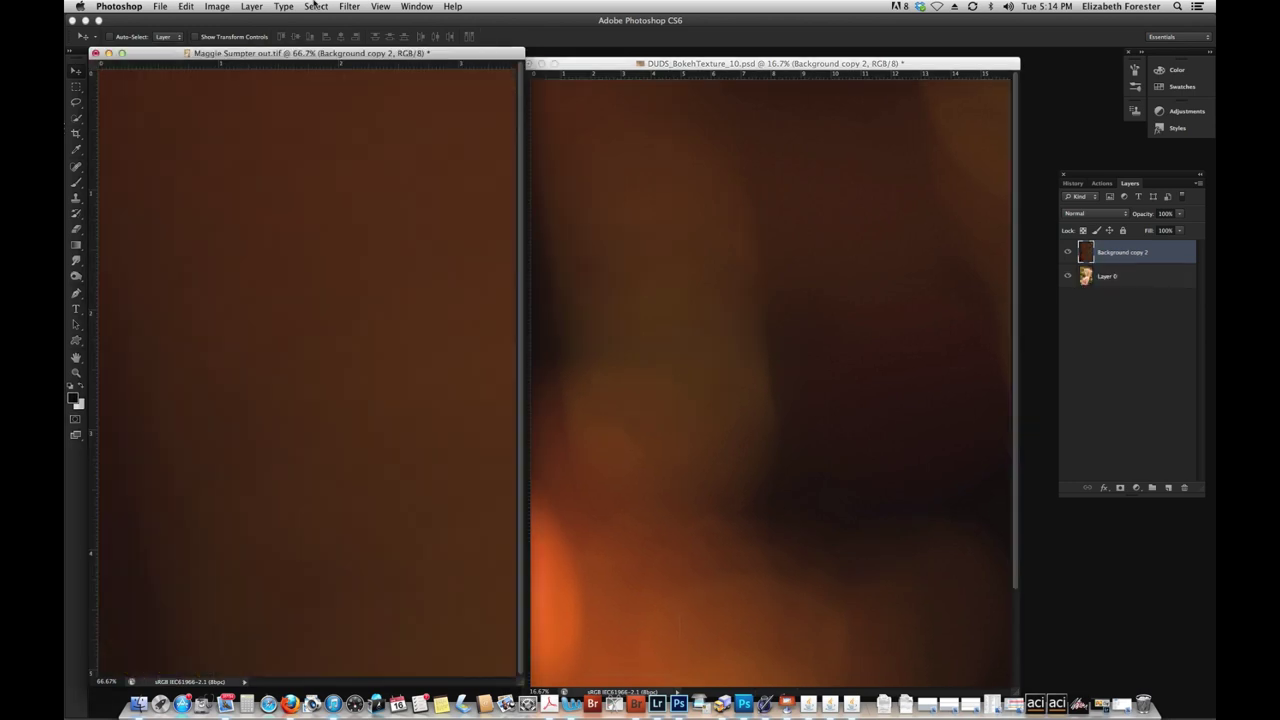
key("super+minus")
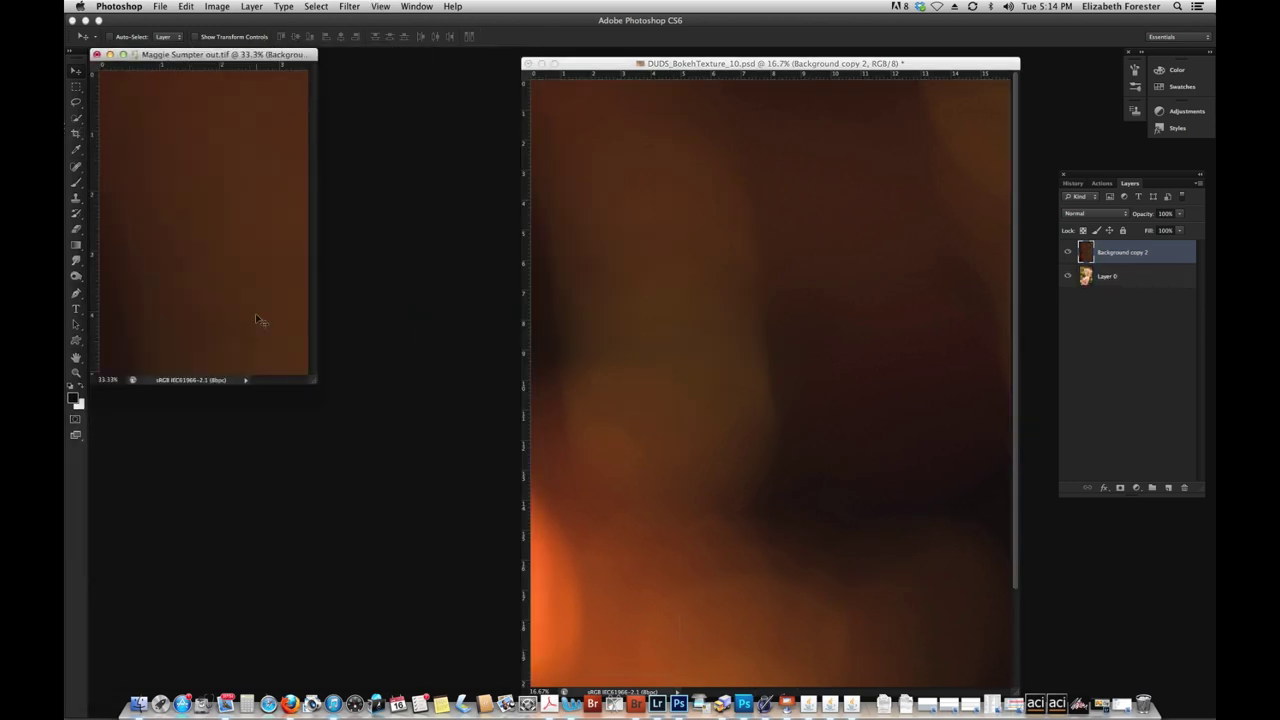
left_click_drag(311, 386, 908, 570)
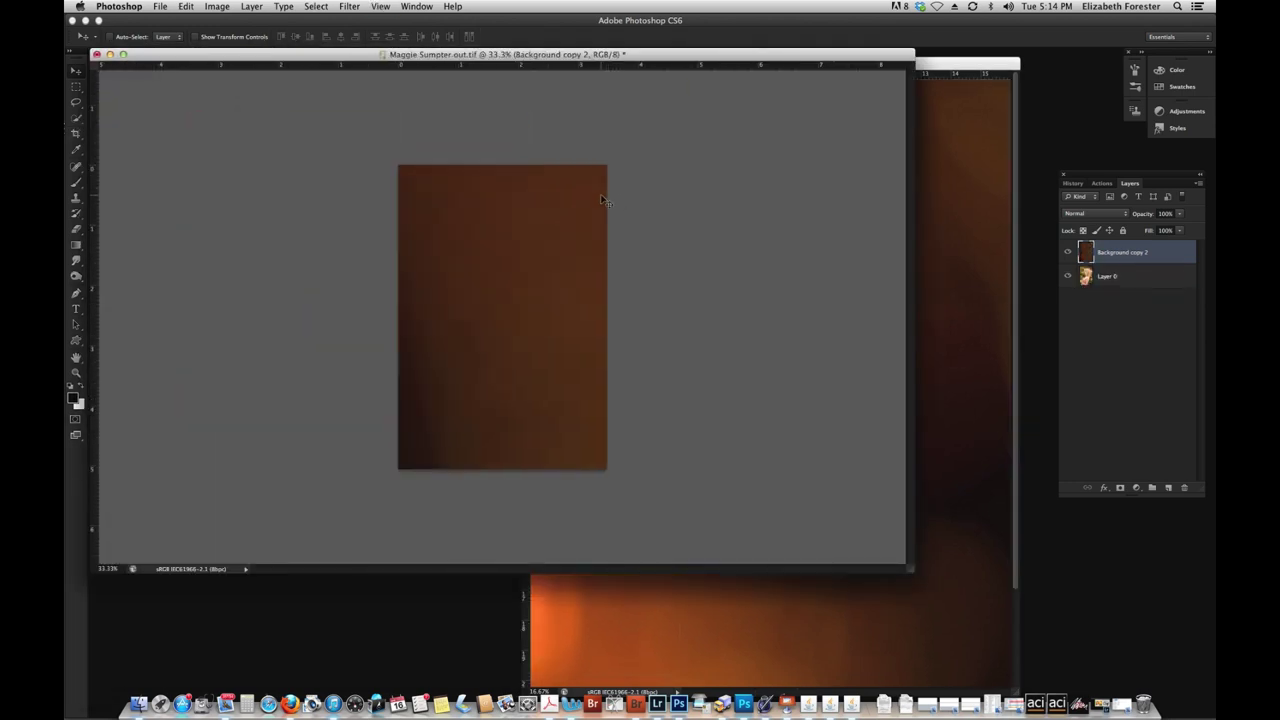
Free-transform the texture, shrinking it to roughly 26% so it exactly covers the photo
key("super+t")
left_click_drag(586, 274, 748, 218)
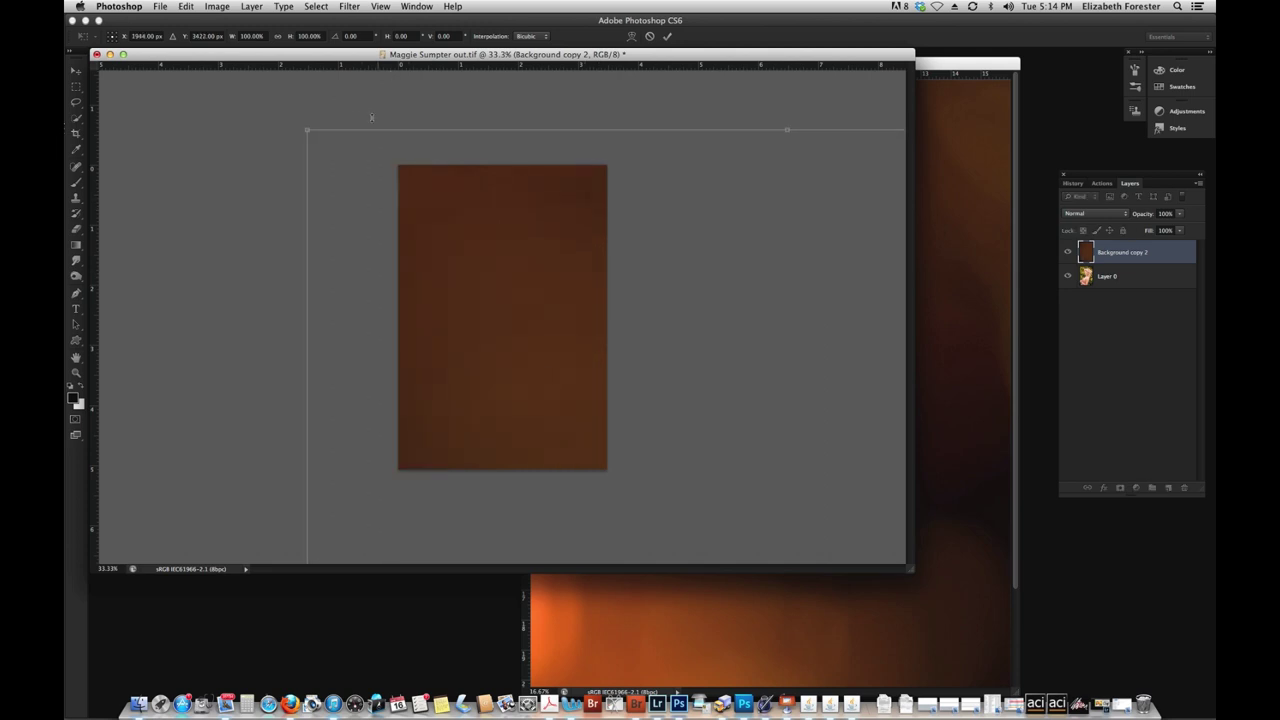
mouse_move(308, 129)
left_mouse_down()
mouse_move(428, 309)
mouse_move(261, 141)
mouse_move(190, 137)
mouse_move(222, 202)
mouse_move(658, 518)
mouse_move(300, 153)
left_mouse_up()
left_click_drag(677, 108, 583, 400)
left_click_drag(480, 552, 535, 283)
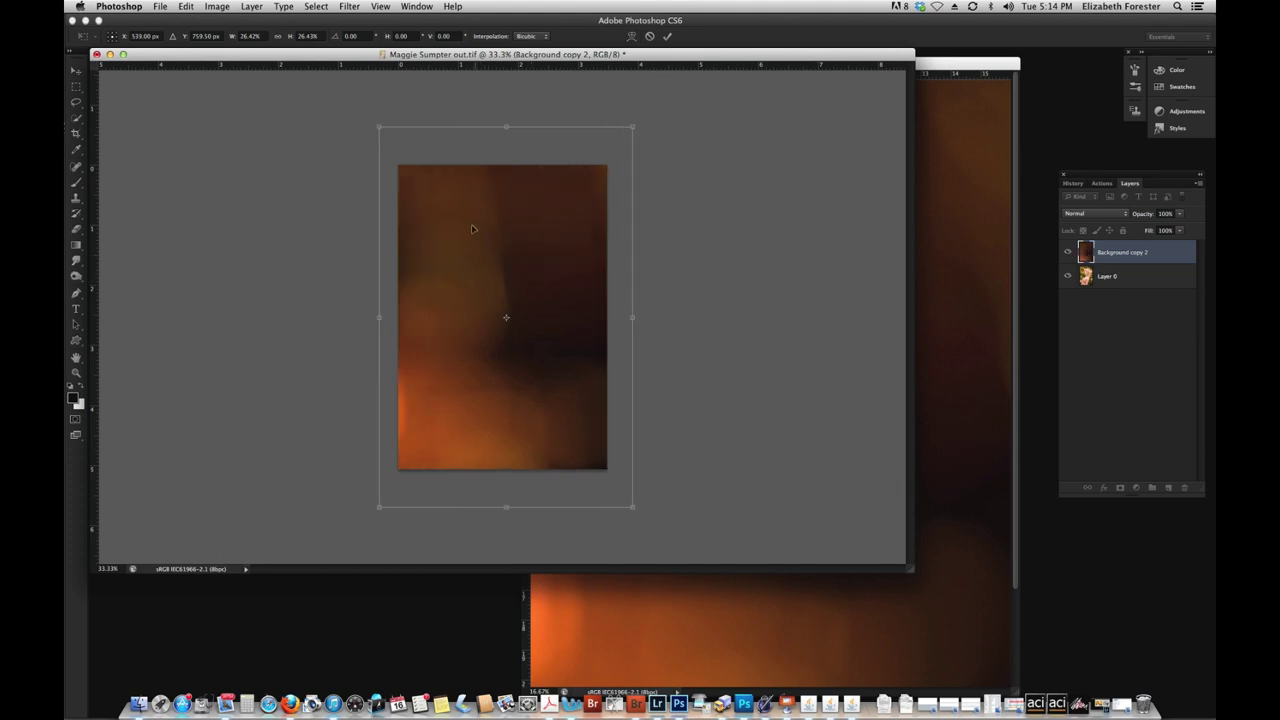
left_click_drag(631, 128, 622, 142)
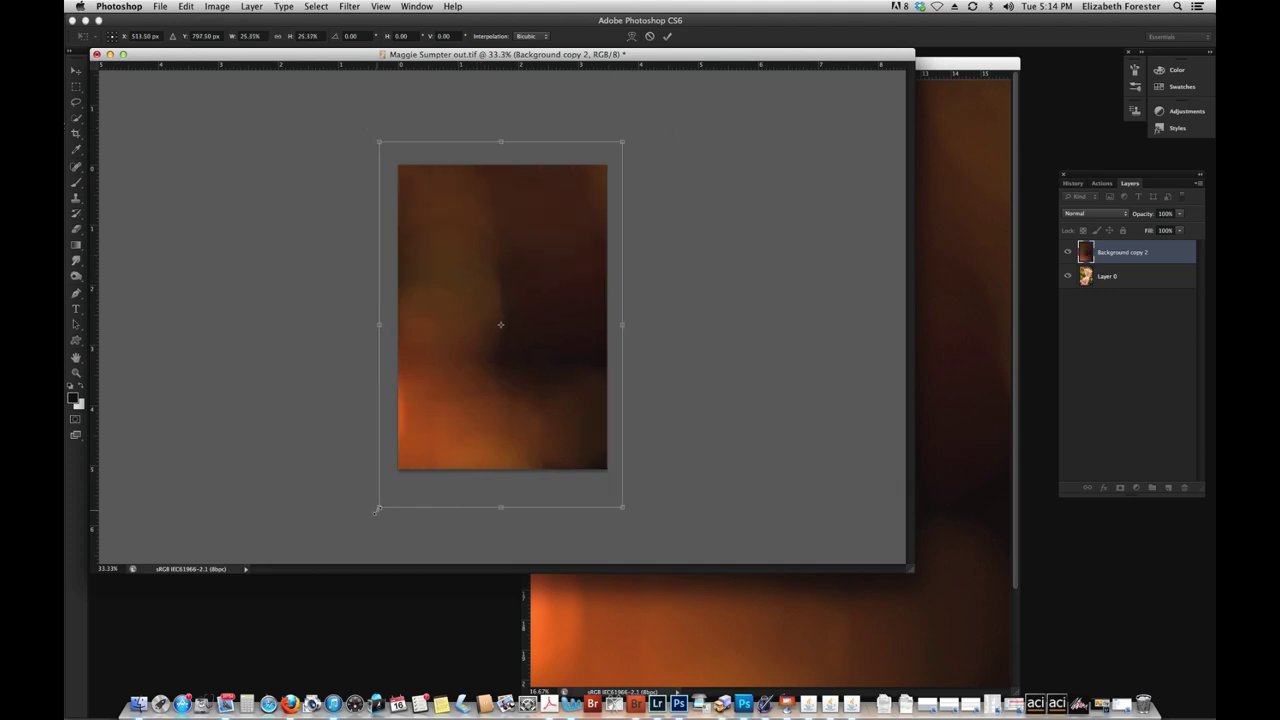
left_click_drag(377, 510, 396, 481)
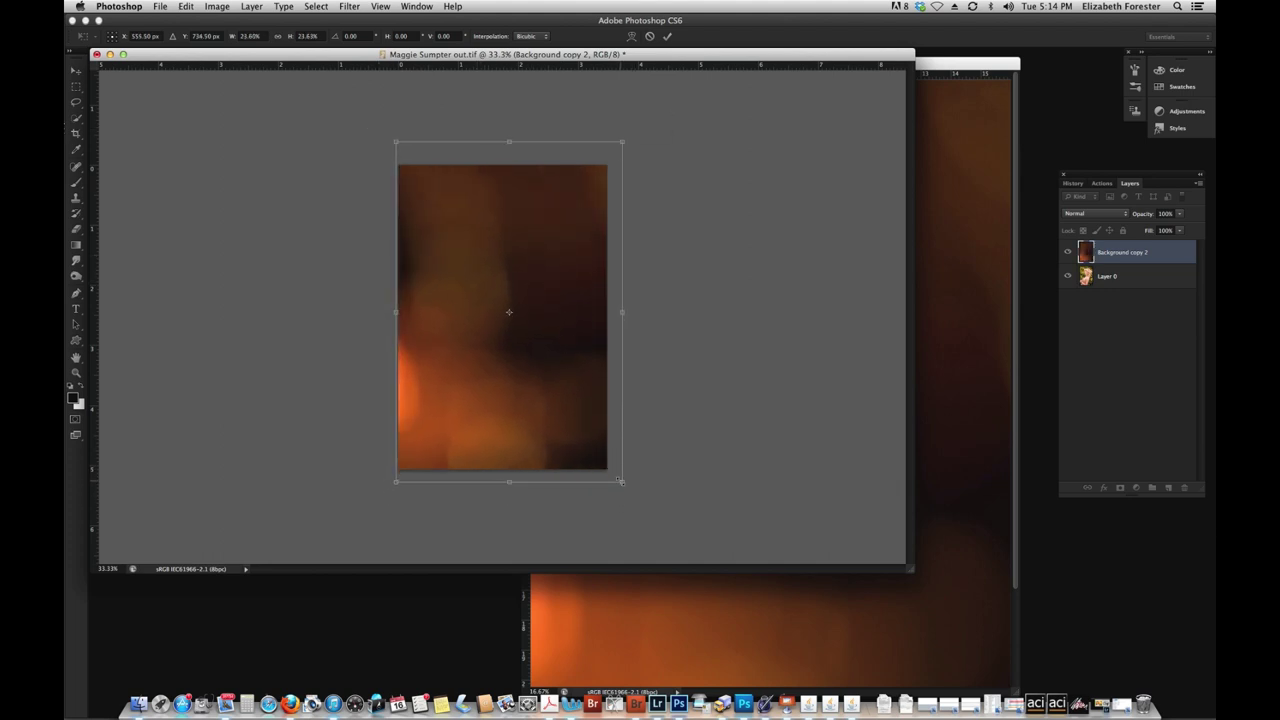
left_click_drag(621, 481, 618, 470)
Apply the resize, set the texture layer to Screen blend mode, and nudge the glow
key("Return")
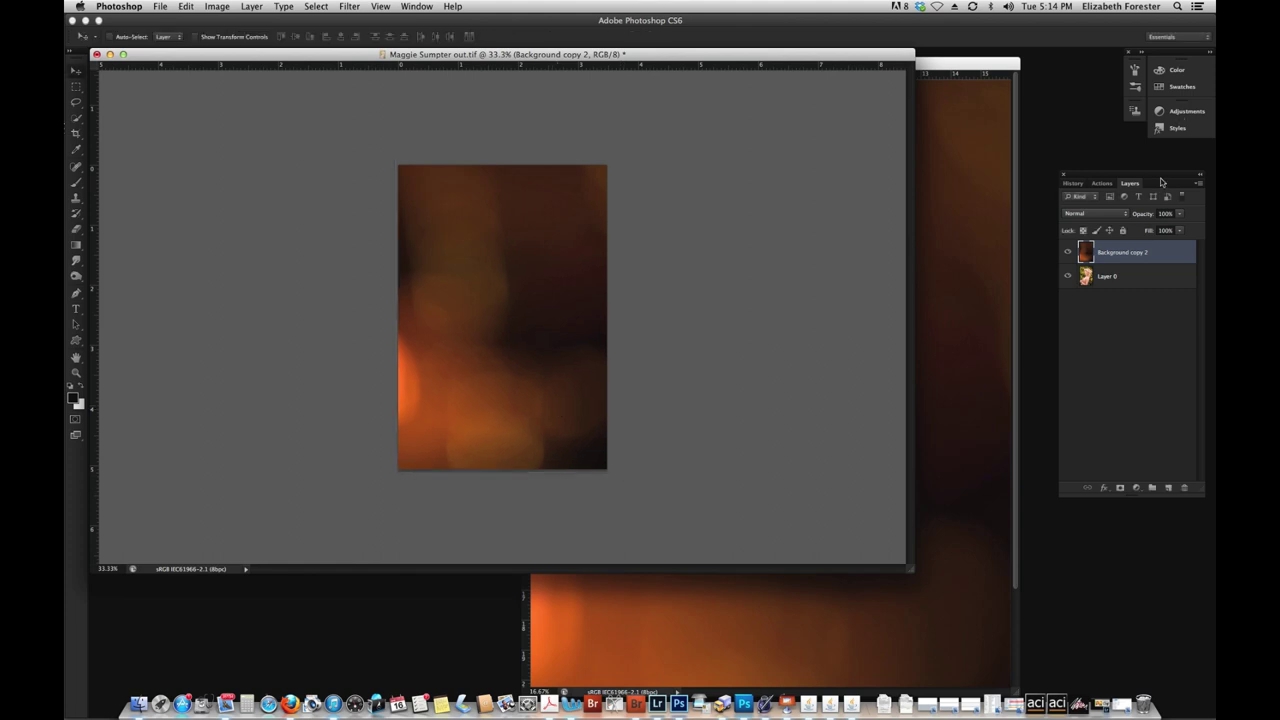
left_click(1095, 213)
left_click(1089, 296)
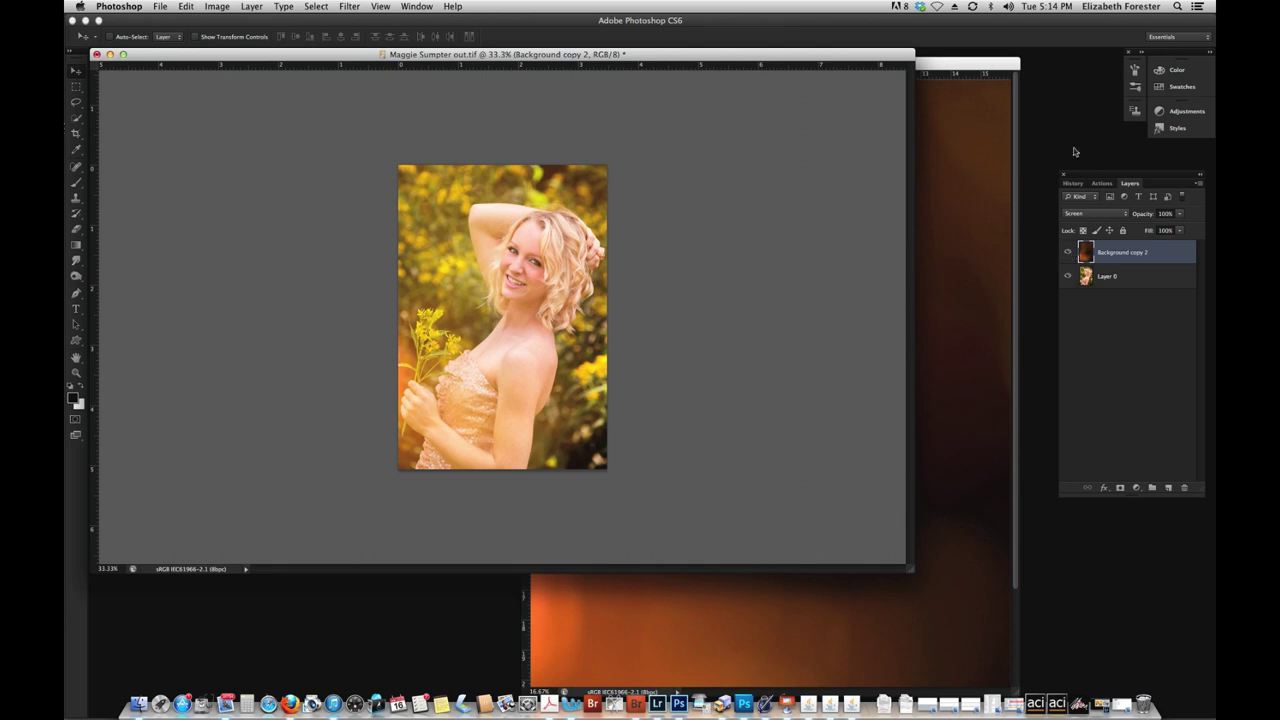
key("super+equal")
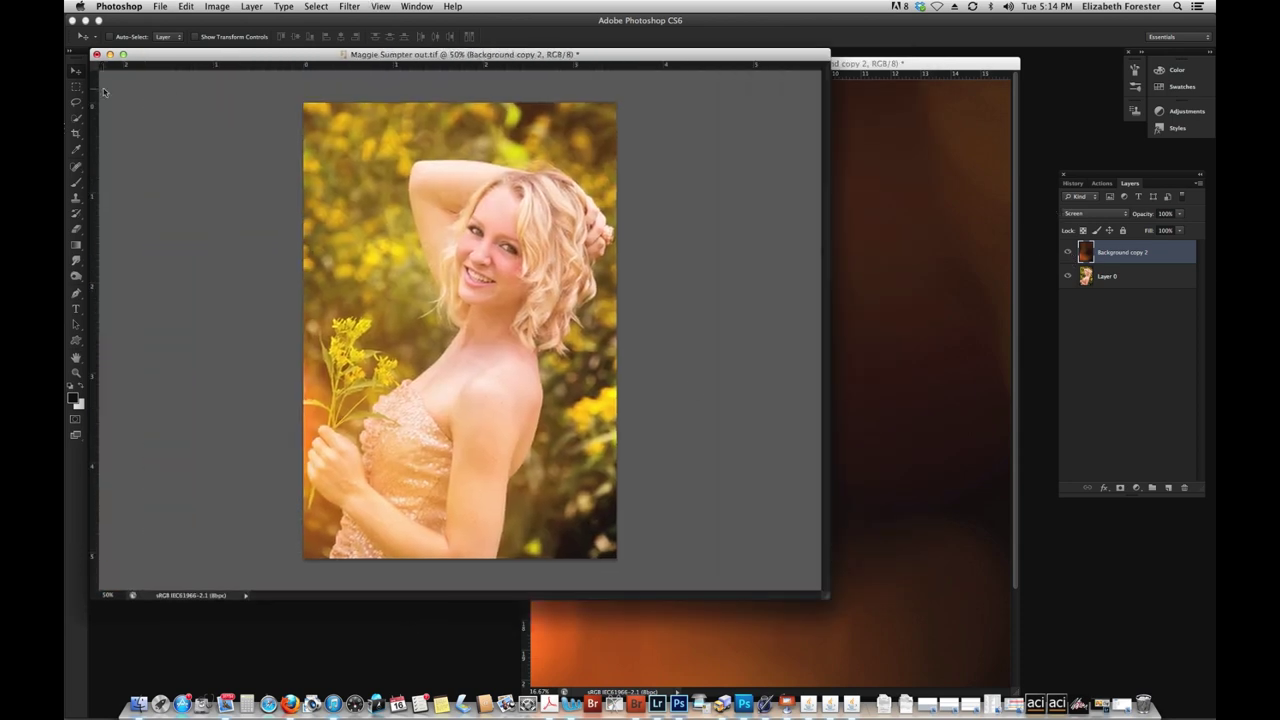
mouse_move(490, 335)
left_mouse_down()
mouse_move(503, 332)
mouse_move(492, 280)
mouse_move(466, 357)
mouse_move(488, 355)
mouse_move(494, 320)
left_mouse_up()
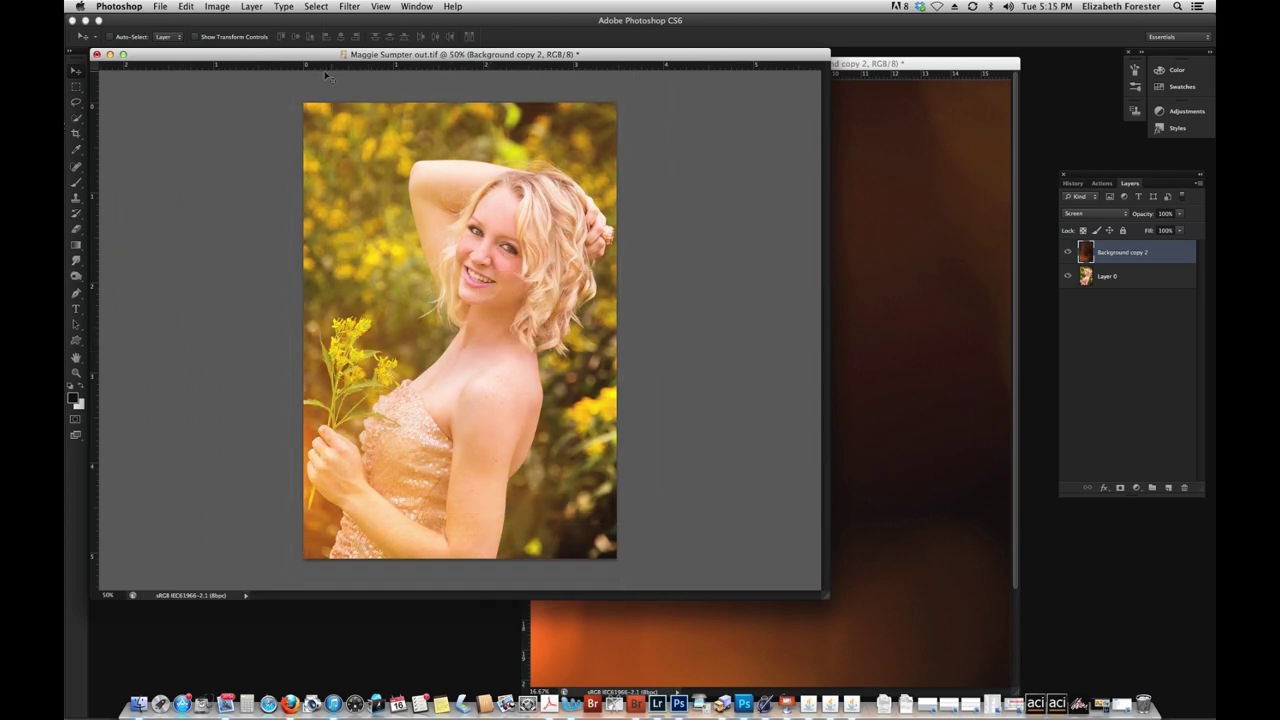
Flip the orange texture vertically with Edit > Transform > Flip Vertical
left_click(215, 8)
left_click(216, 6)
left_click(186, 6)
mouse_move(212, 274)
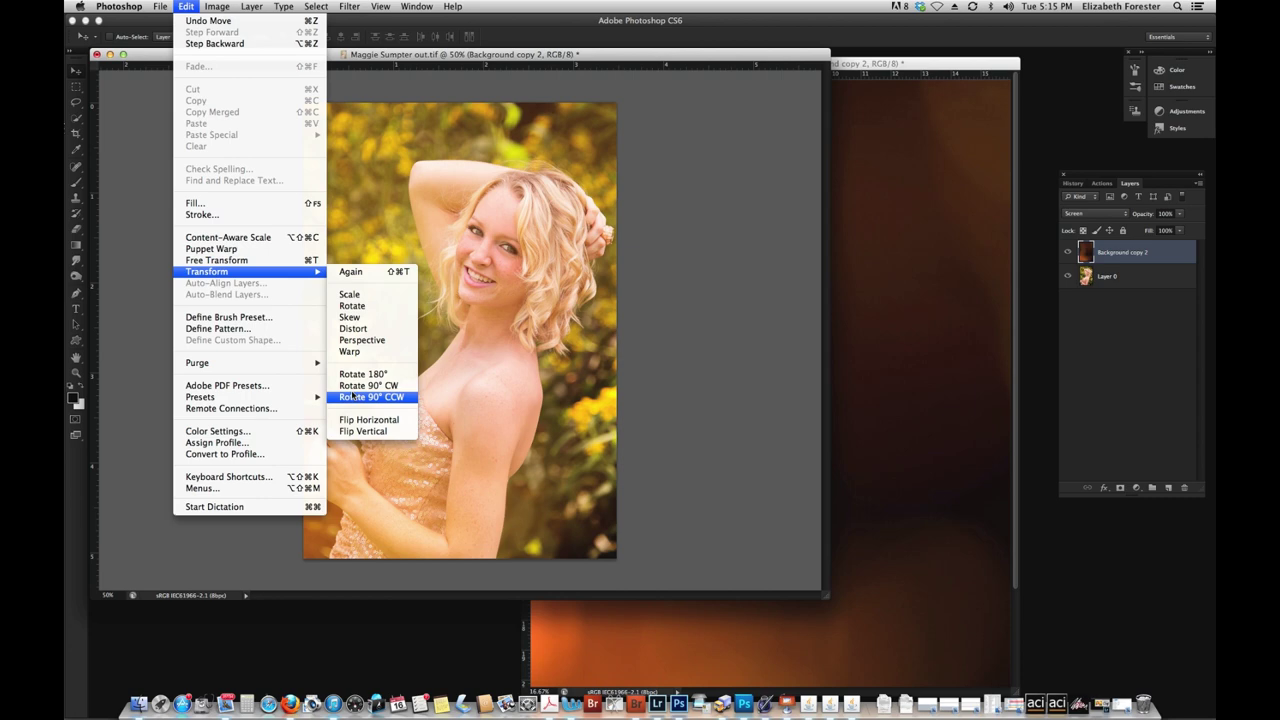
left_click(362, 442)
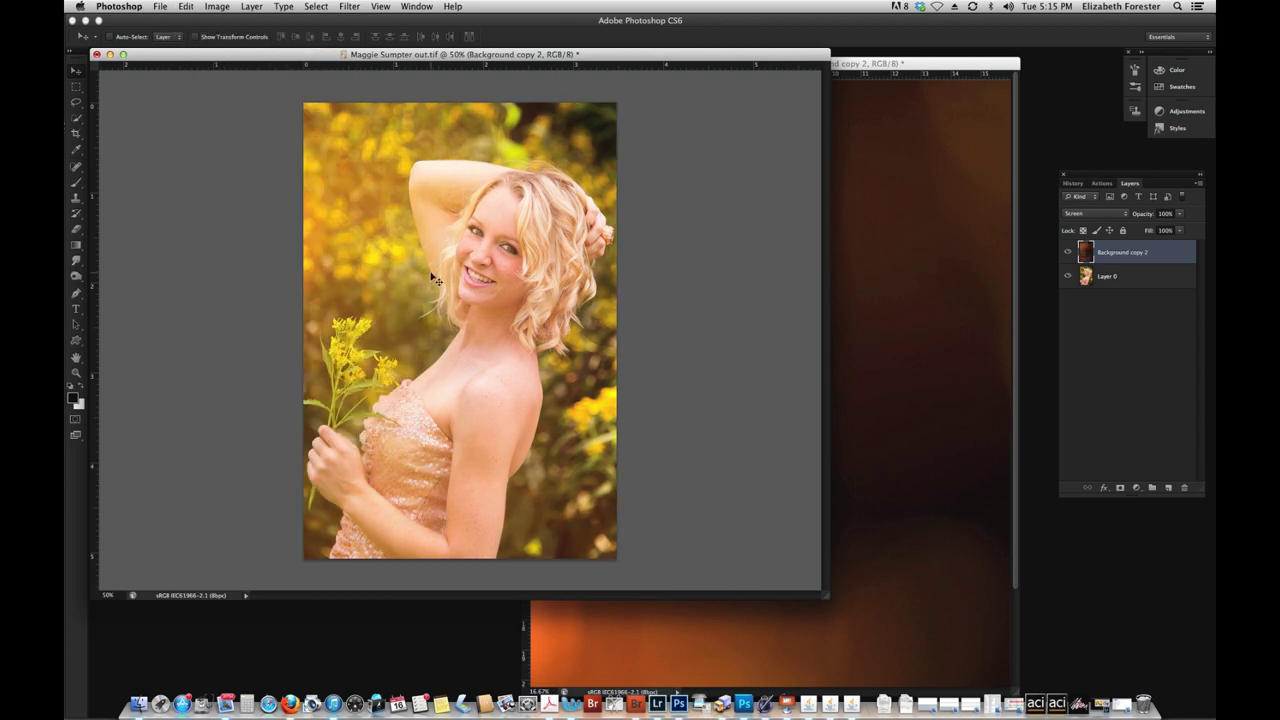
left_click_drag(436, 281, 438, 268)
Toggle the texture layer's visibility to compare, then bring the texture document forward
left_click(1068, 252)
left_click(1068, 252)
left_click(1068, 252)
left_click(1068, 252)
left_click(867, 135)
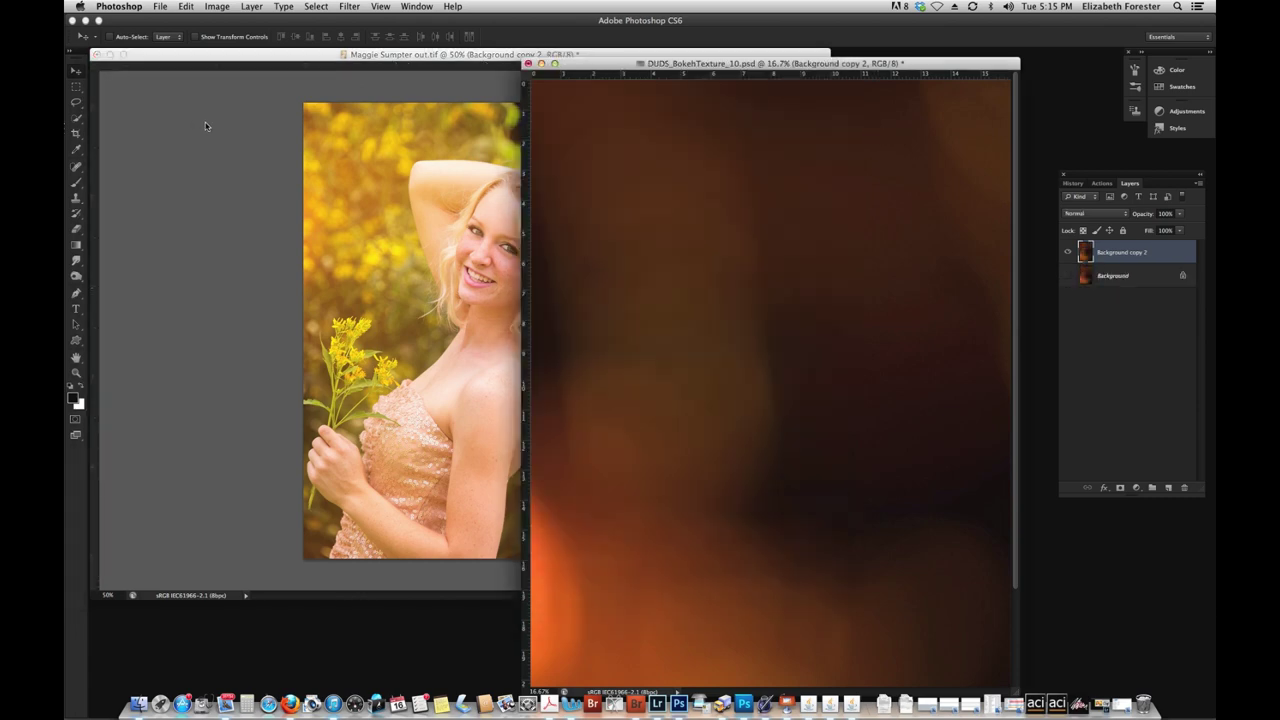